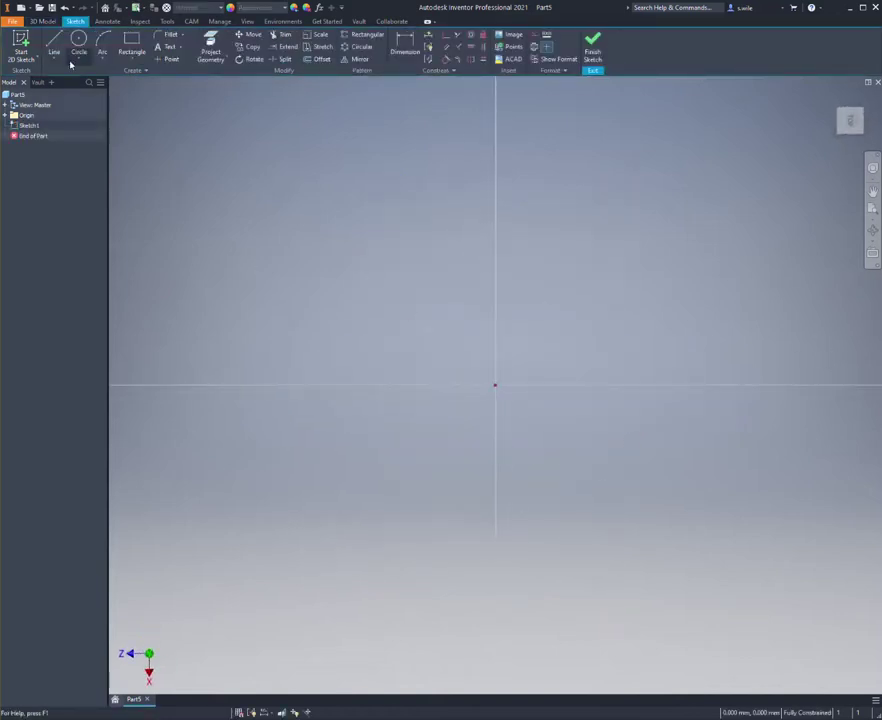
# Step: Sketch a circle 45 mm in diameter centred on the origin
pyautogui.click(91, 53)
pyautogui.click(495, 384)
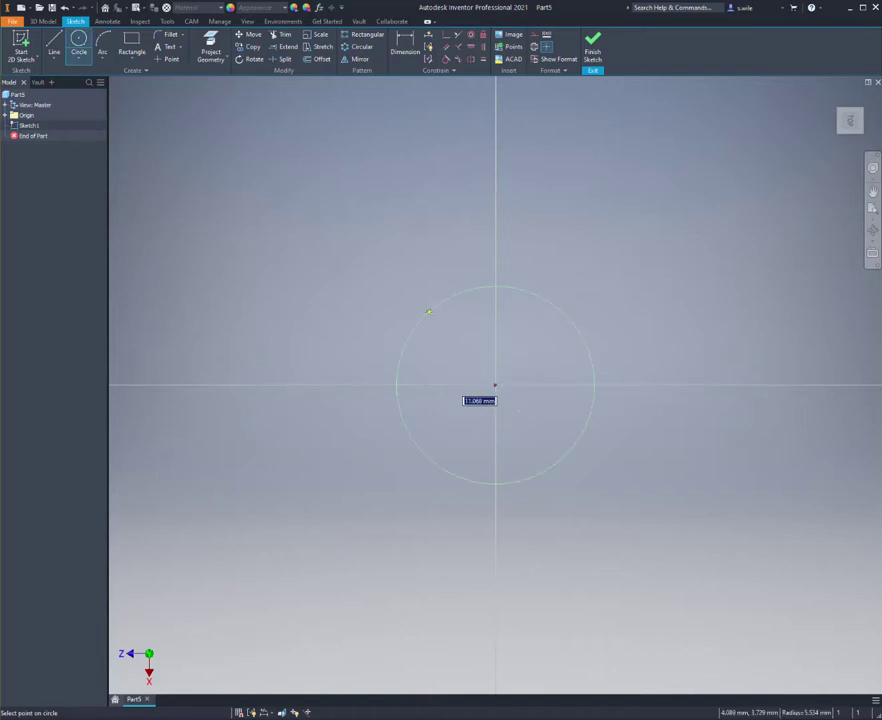
pyautogui.write('22')
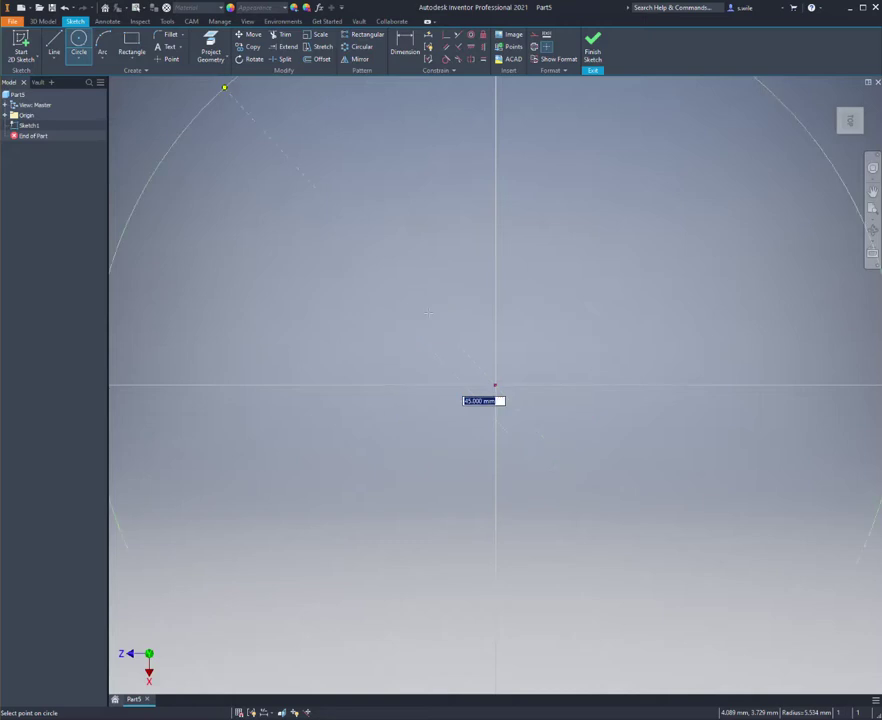
pyautogui.press('Return')
pyautogui.scroll(-2, 528, 321)
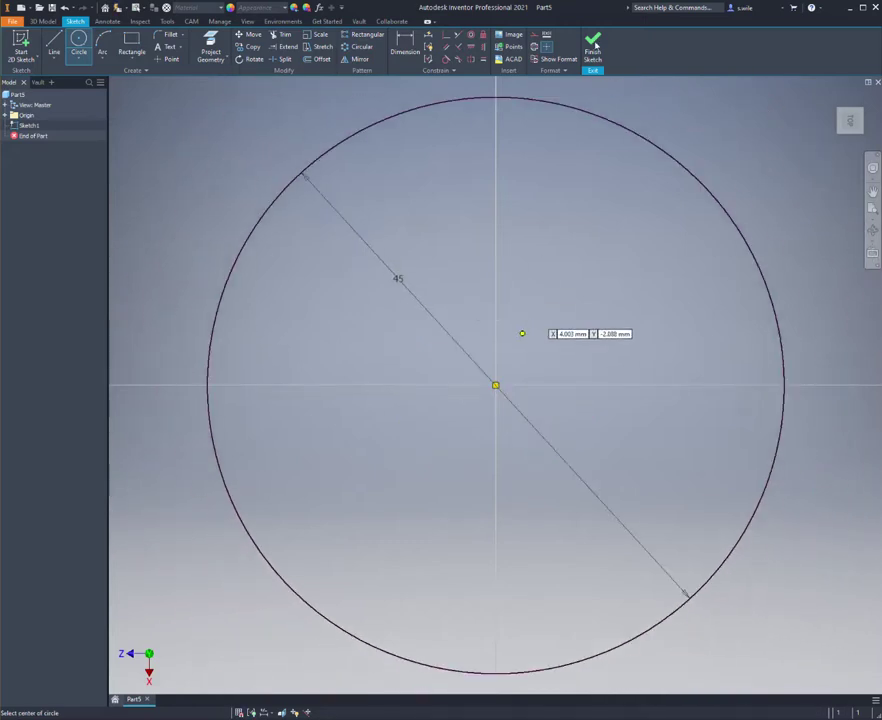
pyautogui.press('Escape')
# Step: Extrude the circle upward 50 mm to form a solid cylinder
pyautogui.moveTo(490, 181); pyautogui.dragTo(445, 232, button='right')
pyautogui.press('e')
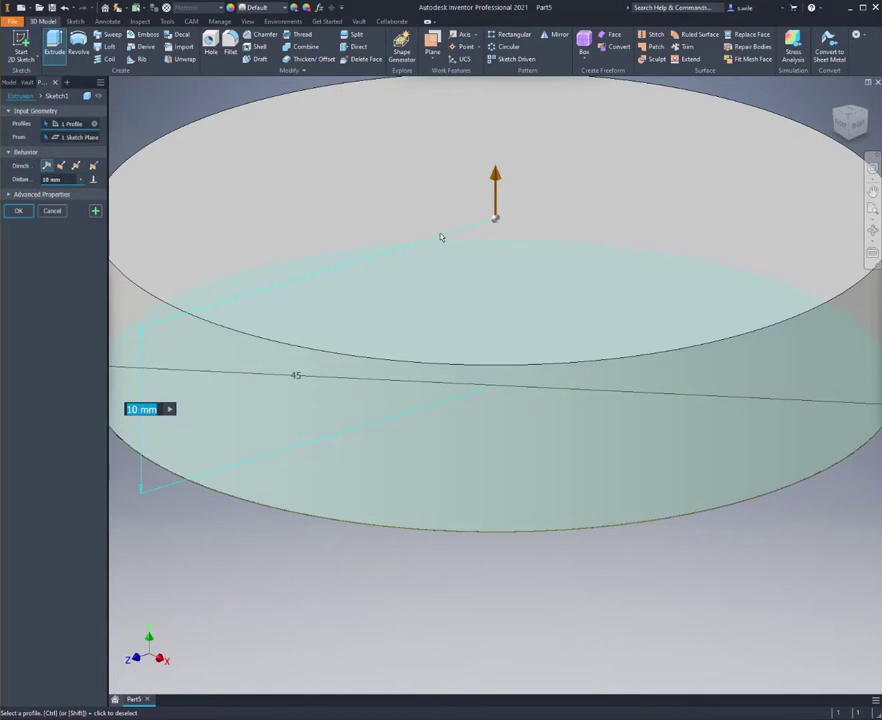
pyautogui.write('50')
pyautogui.press('Return')
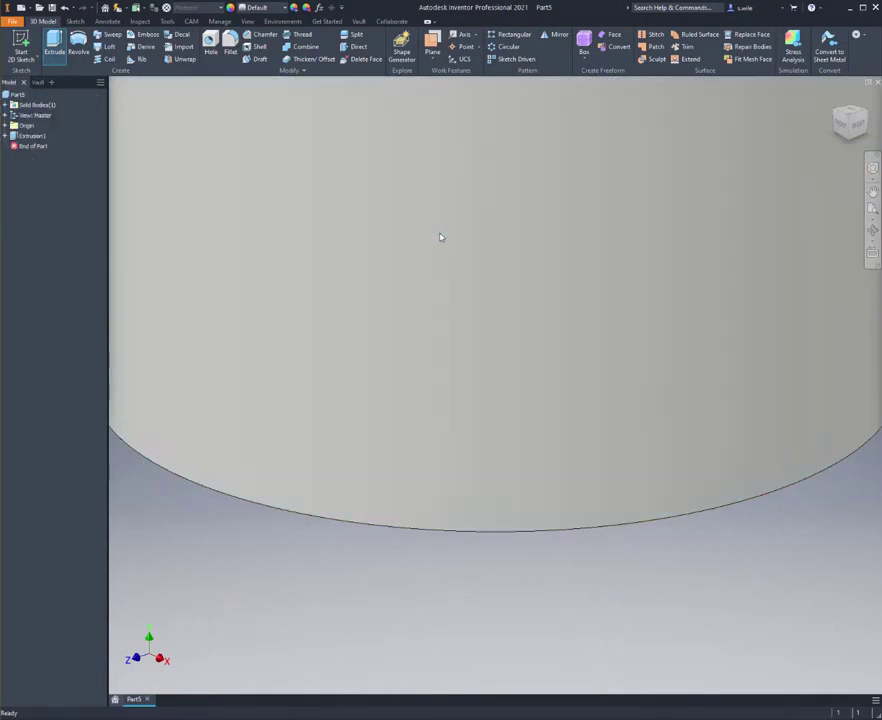
pyautogui.scroll(-1, 520, 337)
pyautogui.scroll(-3, 469, 298)
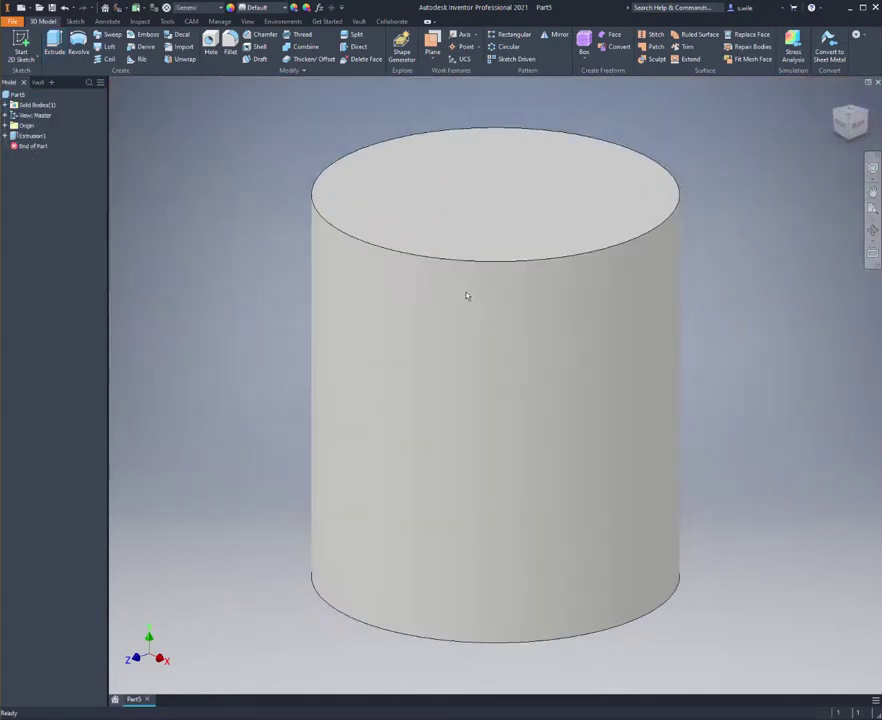
# Step: Start a new 2D sketch on the origin XZ plane at the cylinder's base
pyautogui.moveTo(483, 311)
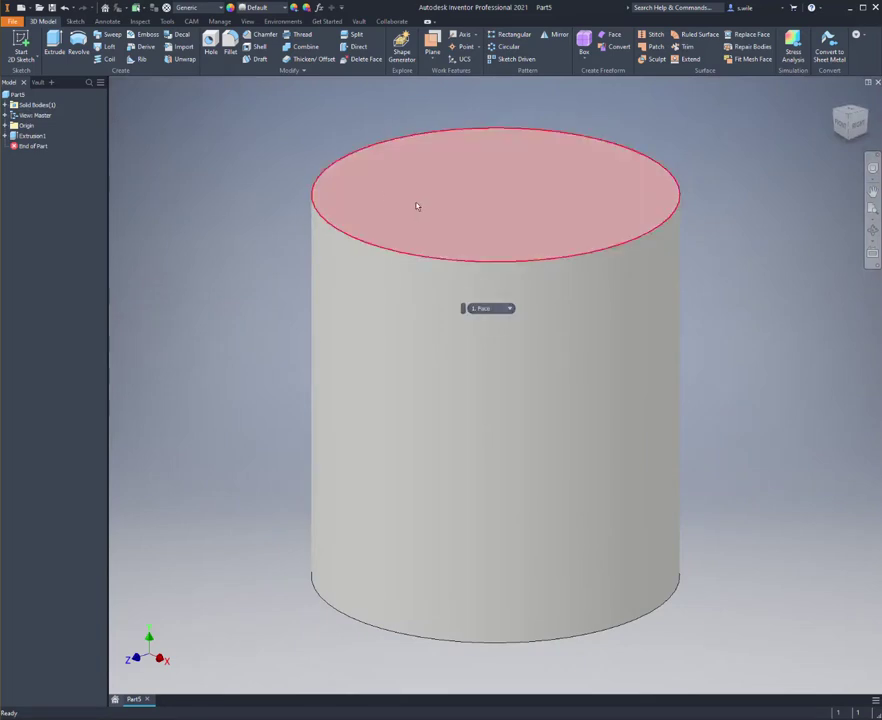
pyautogui.click(7, 125)
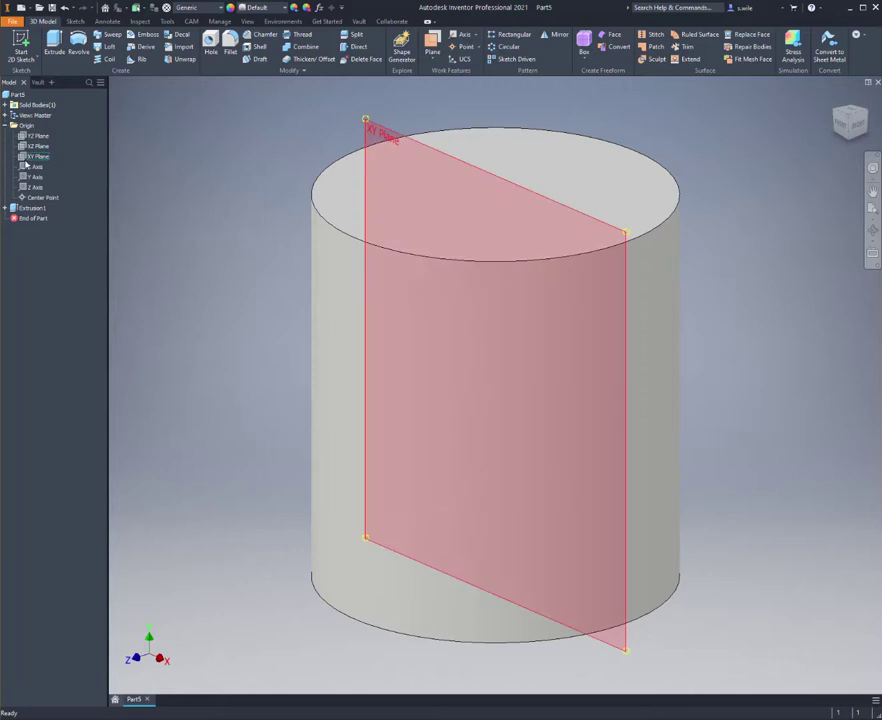
pyautogui.click(36, 146)
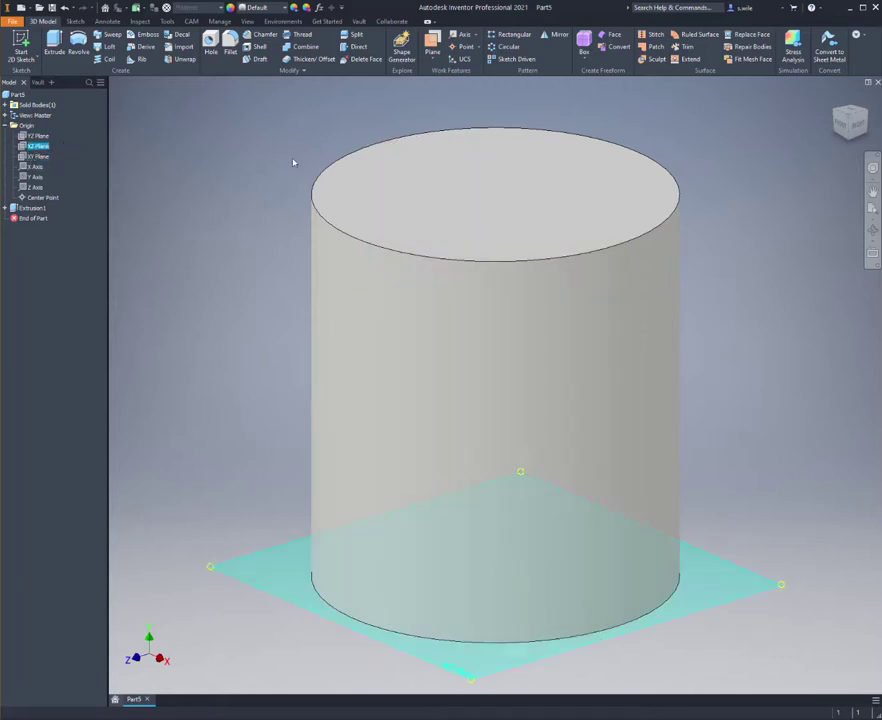
pyautogui.press('pageup')
pyautogui.press('s')
# Step: Sketch a closed D-shaped profile beside the cylinder: a straight back about 26 mm long, two parallel sides about 14 mm, and a tangent arc facing the cylinder
pyautogui.moveTo(321, 305); pyautogui.dragTo(622, 269, button='middle')
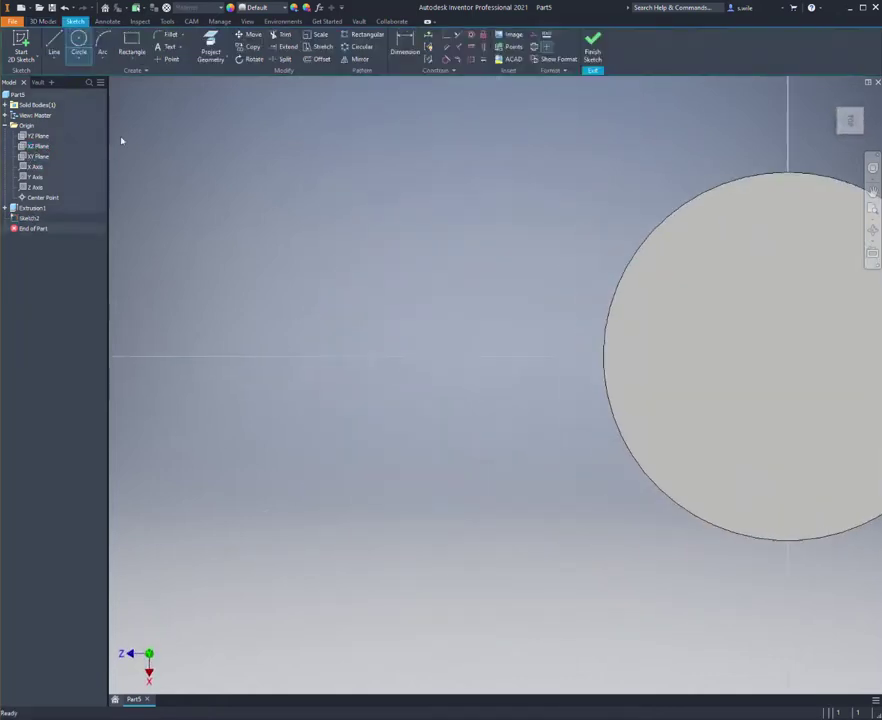
pyautogui.click(54, 50)
pyautogui.click(134, 234)
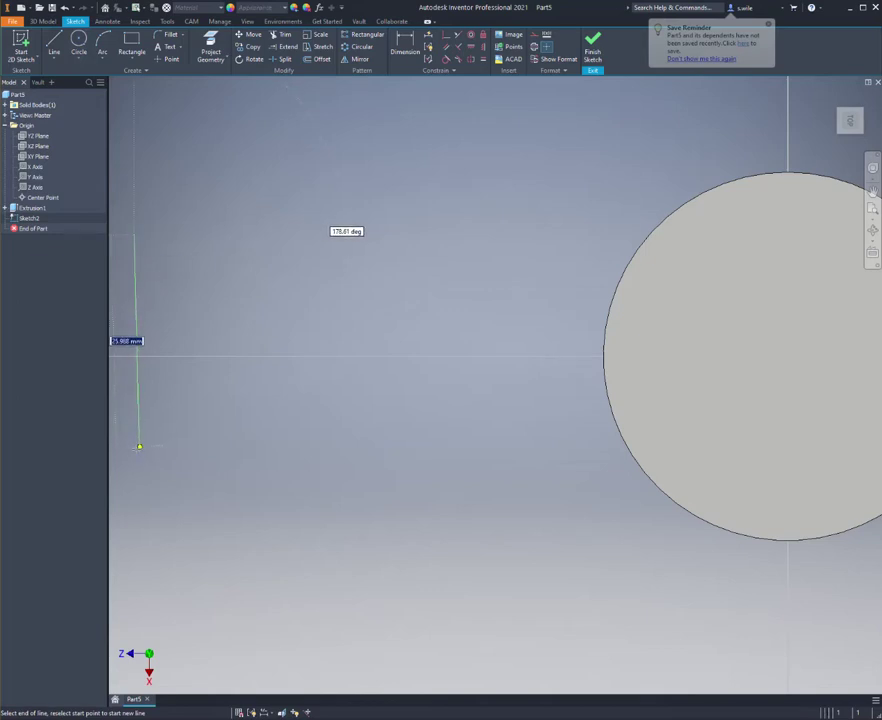
pyautogui.click(134, 449)
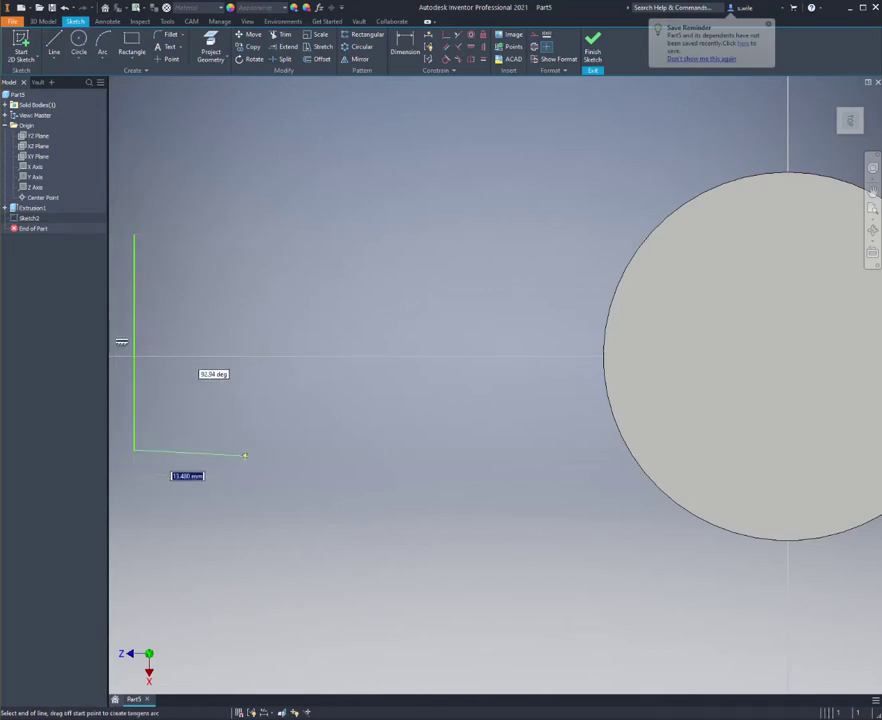
pyautogui.click(247, 449)
pyautogui.moveTo(247, 449); pyautogui.dragTo(248, 234)
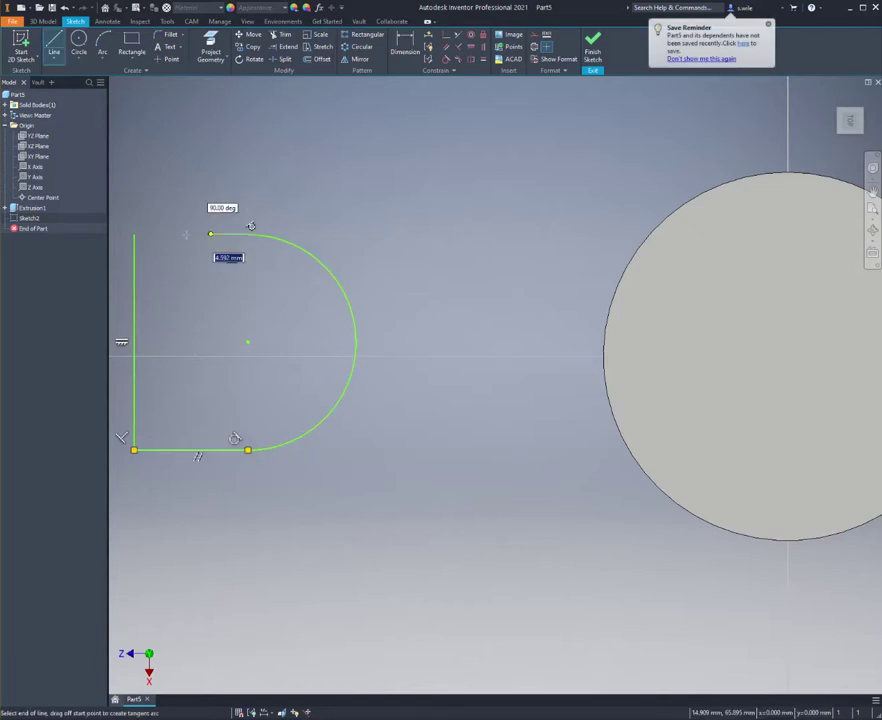
pyautogui.click(134, 234)
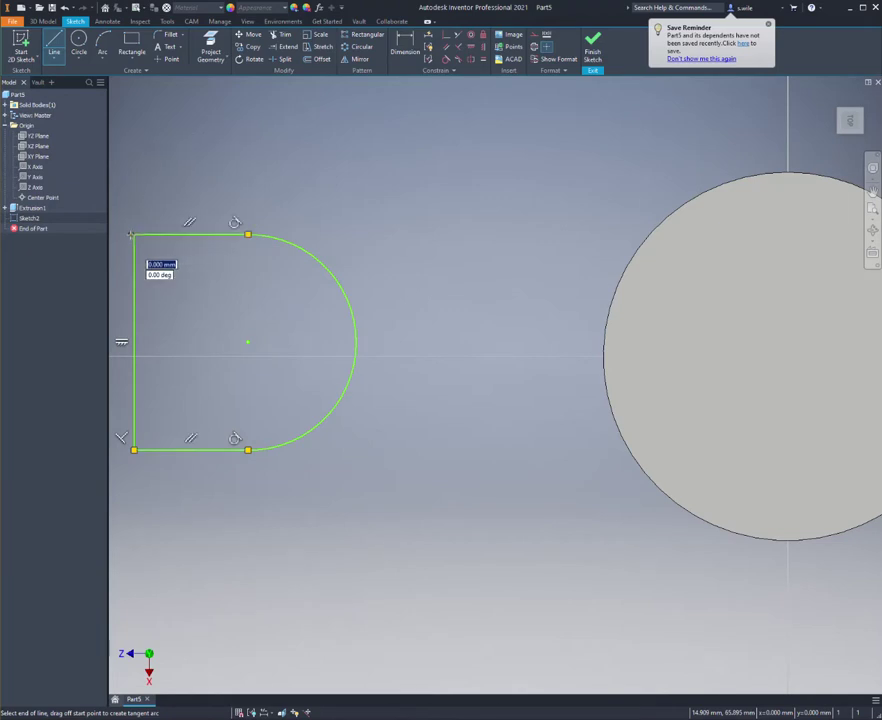
pyautogui.press('Escape')
# Step: Dimension the straight back edge of the D-shaped profile to 35 mm
pyautogui.press('d')
pyautogui.press('d')
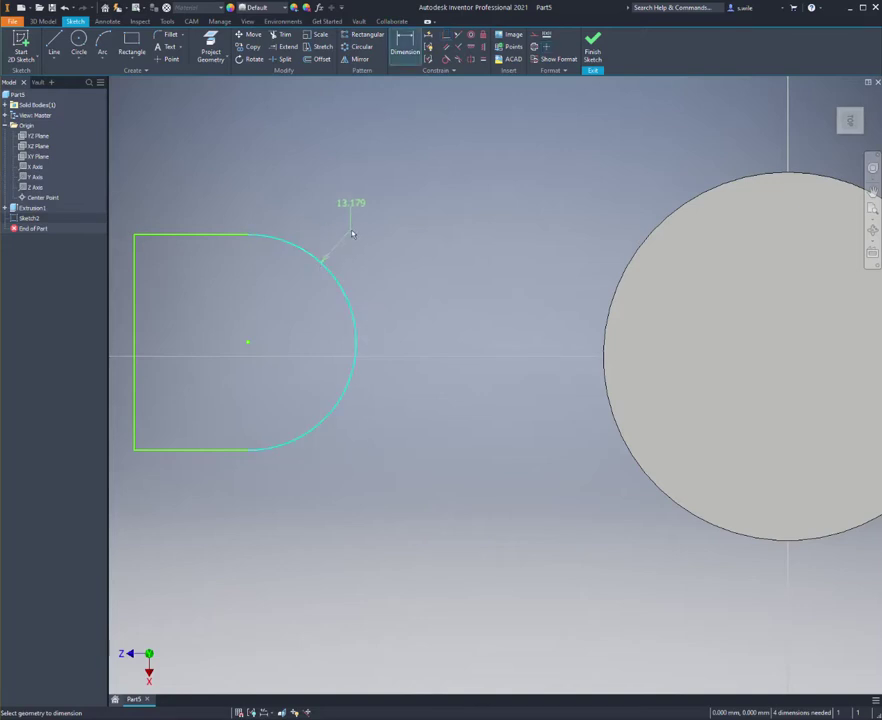
pyautogui.press('Escape')
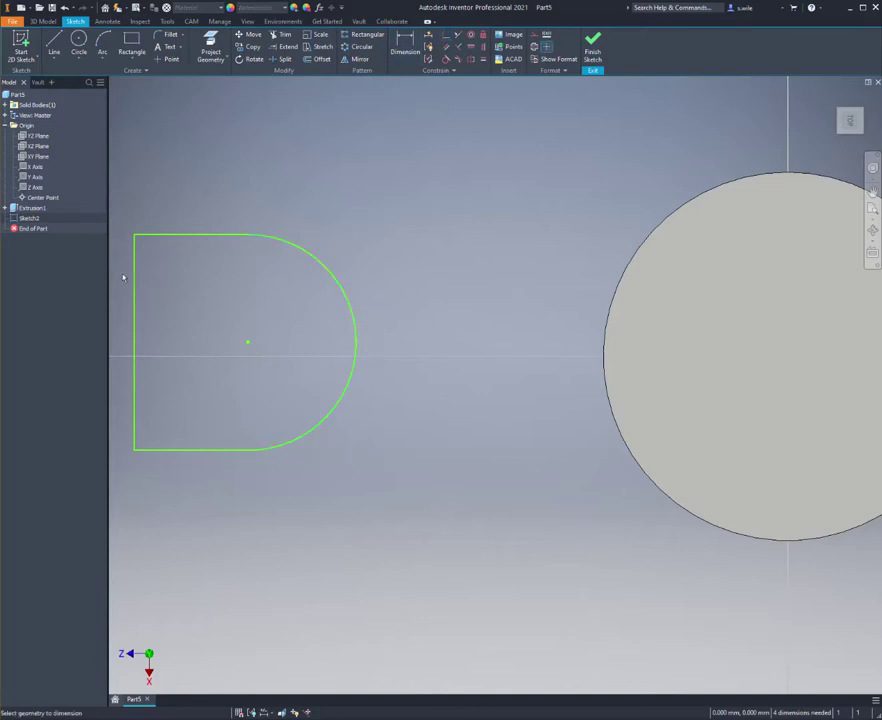
pyautogui.doubleClick(119, 287)
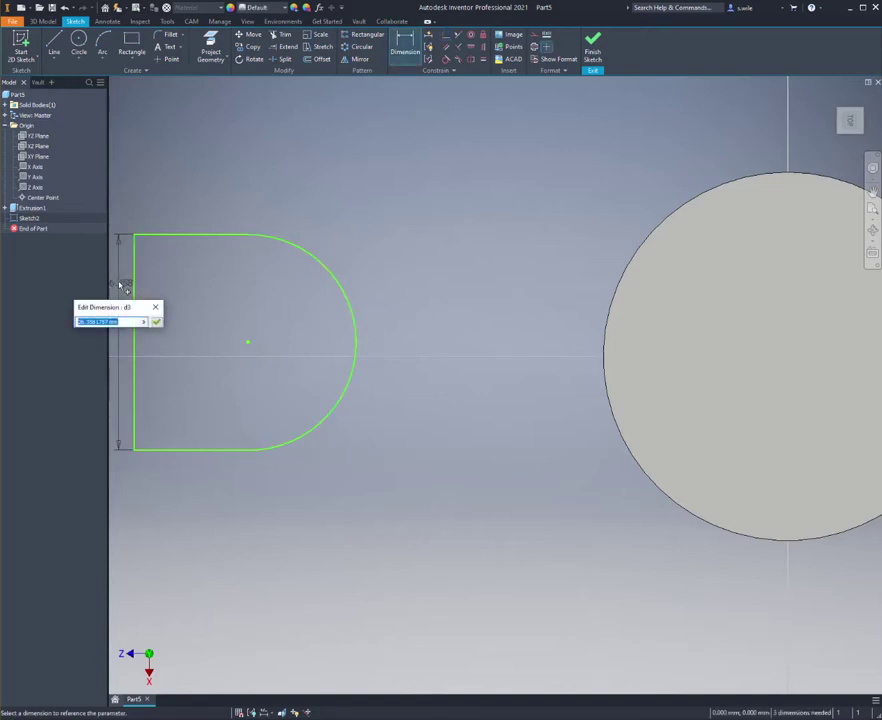
pyautogui.write('35')
pyautogui.press('Return')
pyautogui.press('Home')
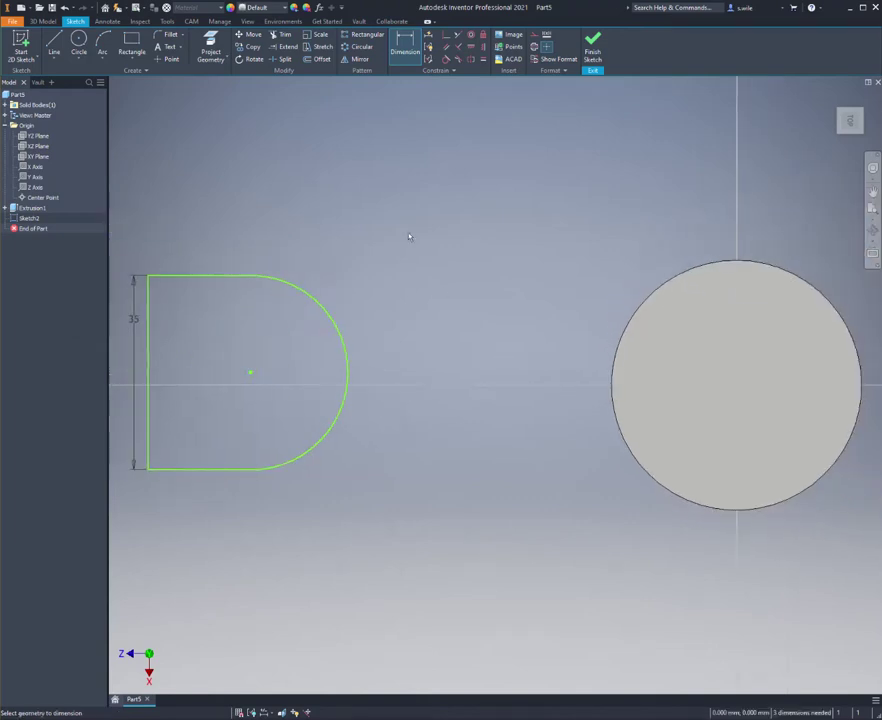
# Step: Apply a Vertical constraint between the arc's centre point and the origin to align the D-shaped profile with the cylinder's centre
pyautogui.click(469, 48)
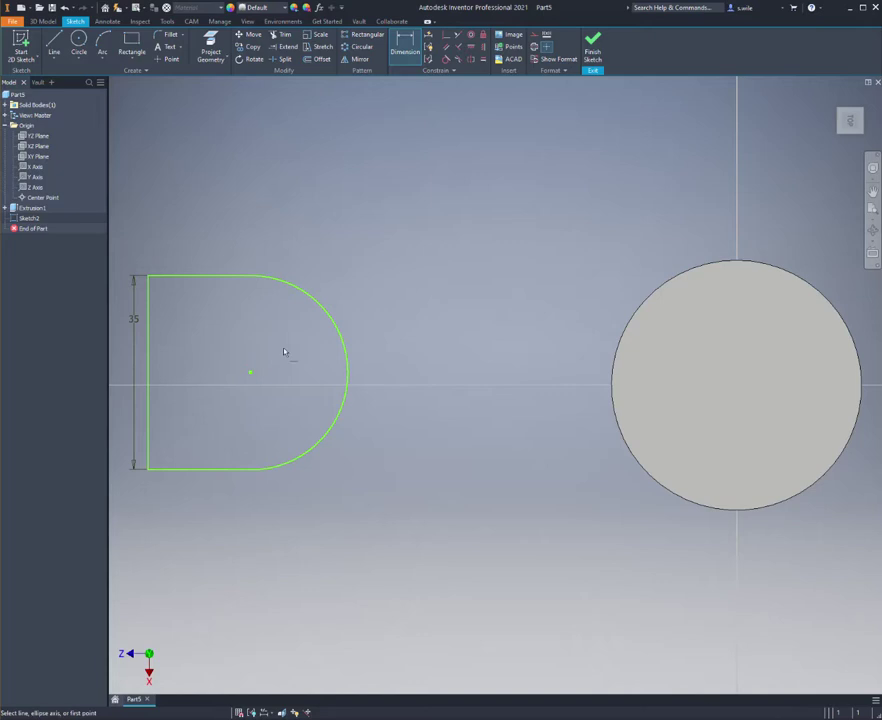
pyautogui.click(484, 47)
pyautogui.click(251, 375)
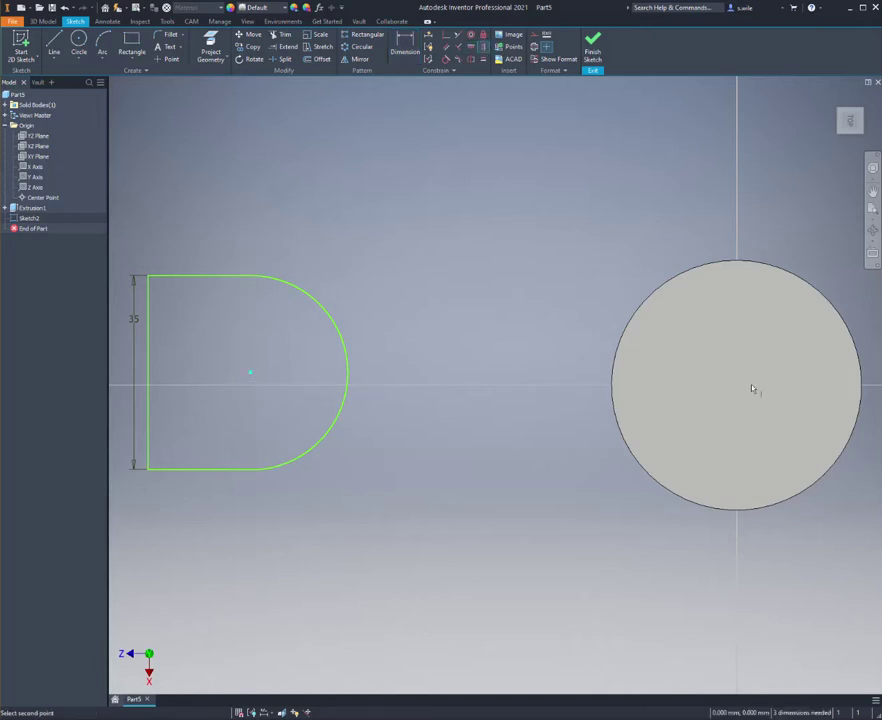
pyautogui.click(737, 388)
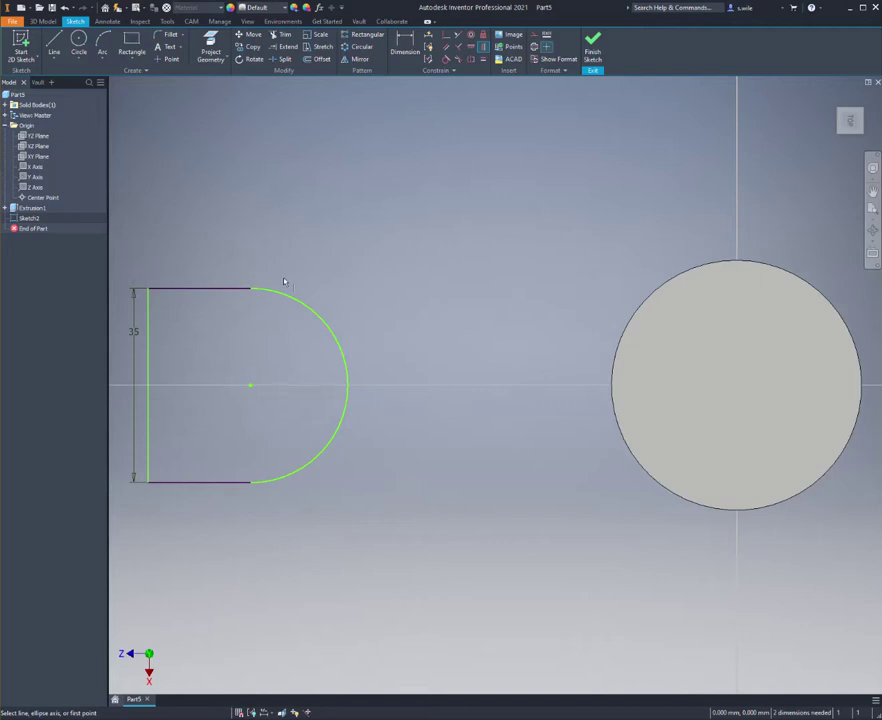
# Step: Dimension the distance between the D-profile's arc centre and the cylinder's centre to 75 mm
pyautogui.press('d')
pyautogui.click(329, 329)
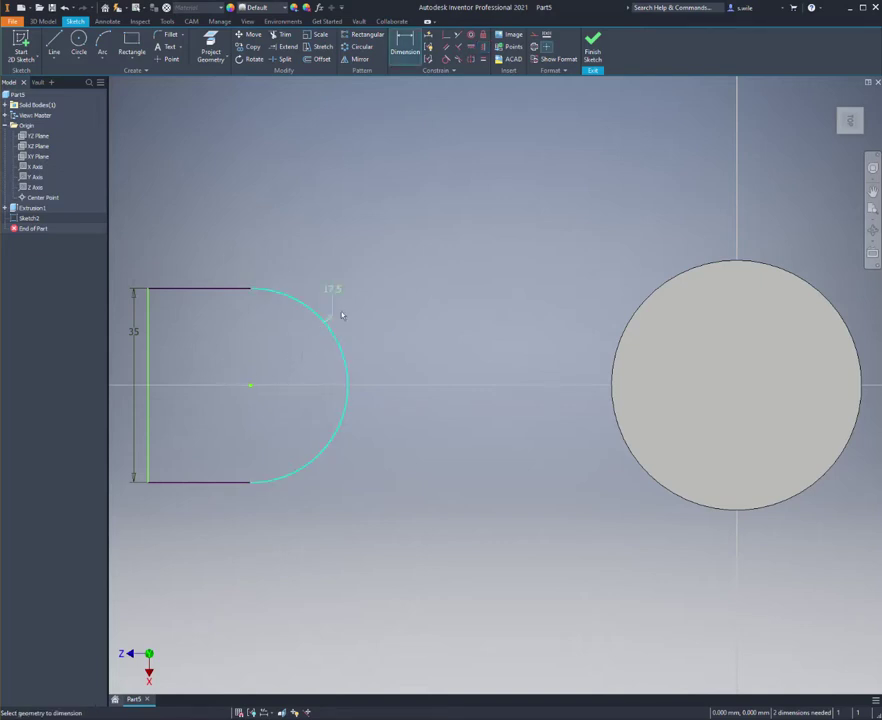
pyautogui.click(736, 387)
pyautogui.click(494, 197)
pyautogui.write('75')
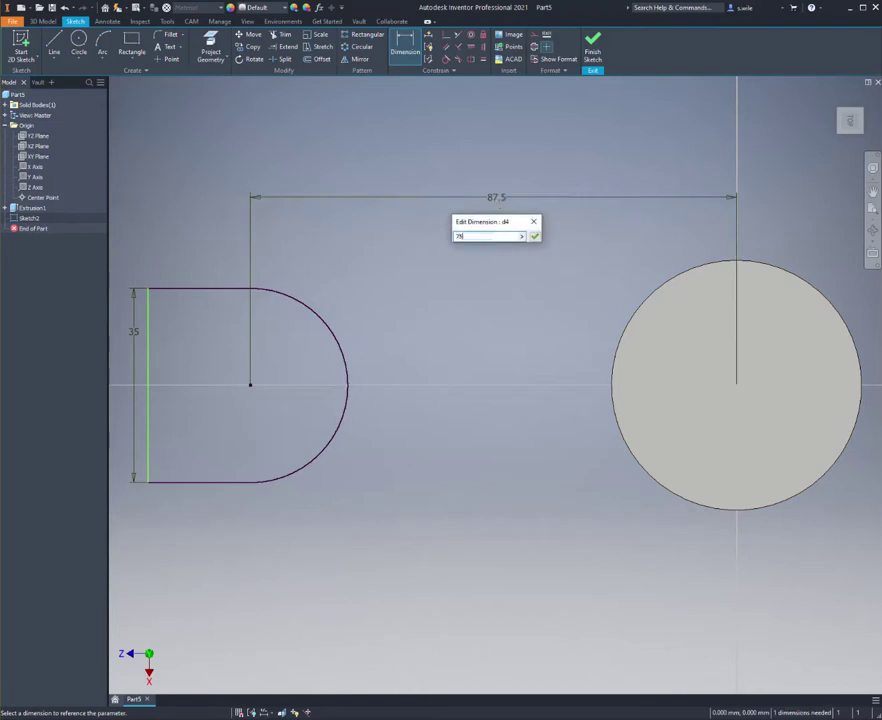
pyautogui.press('Return')
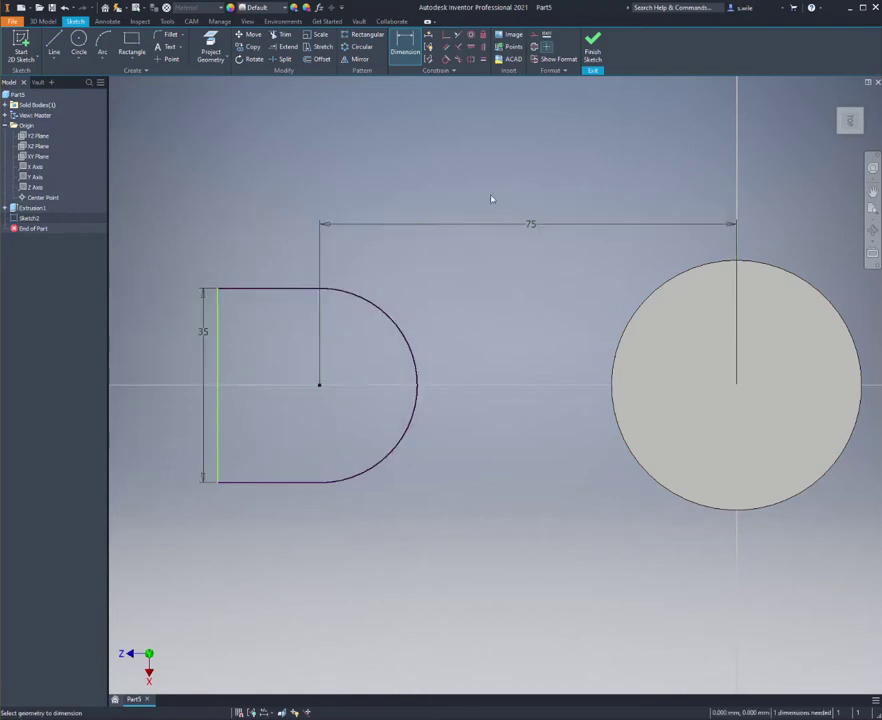
# Step: Dimension the upper straight side of the D-shaped profile to 15 mm
pyautogui.click(262, 289)
pyautogui.click(262, 262)
pyautogui.write('15')
pyautogui.press('Return')
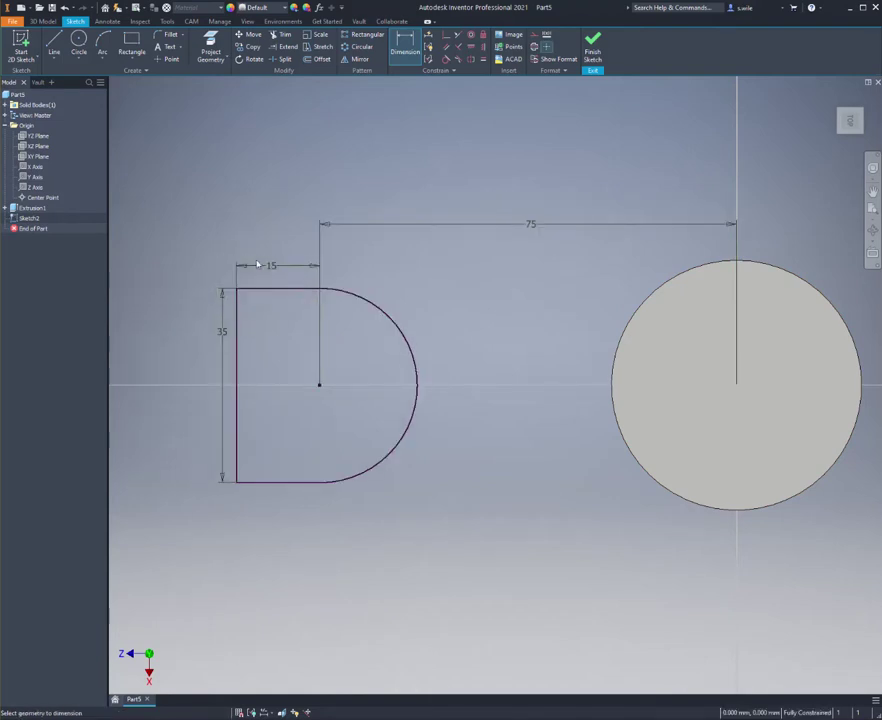
# Step: Extrude the D-shaped profile upward 20 mm as a separate block beside the cylinder
pyautogui.keyDown('shift'); pyautogui.moveTo(310, 116); pyautogui.dragTo(393, 224, button='middle'); pyautogui.keyUp('shift')
pyautogui.press('e')
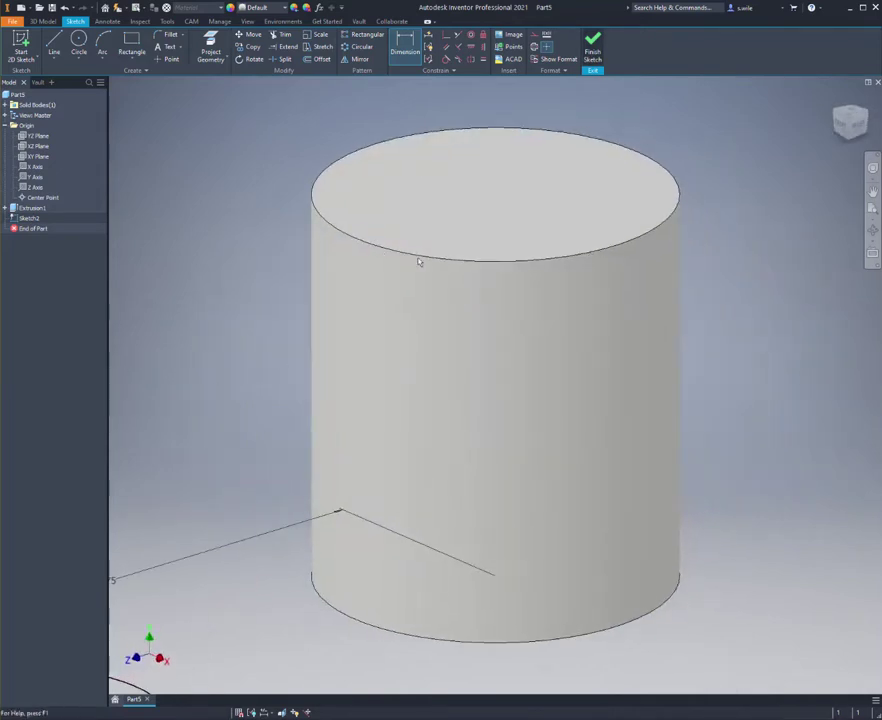
pyautogui.scroll(-2, 500, 250)
pyautogui.moveTo(500, 250); pyautogui.dragTo(620, 246, button='middle')
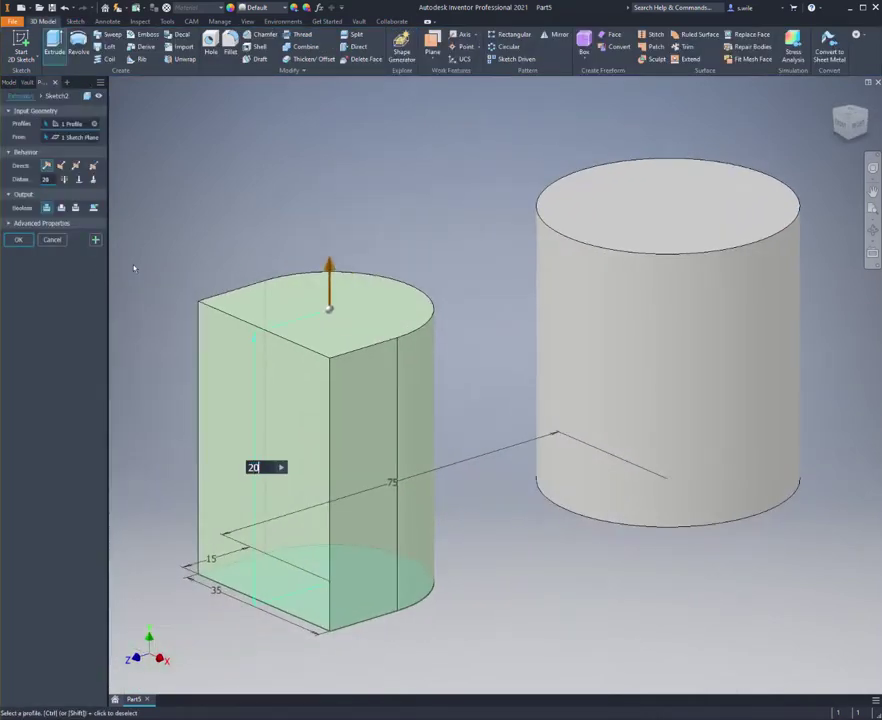
pyautogui.press('Return')
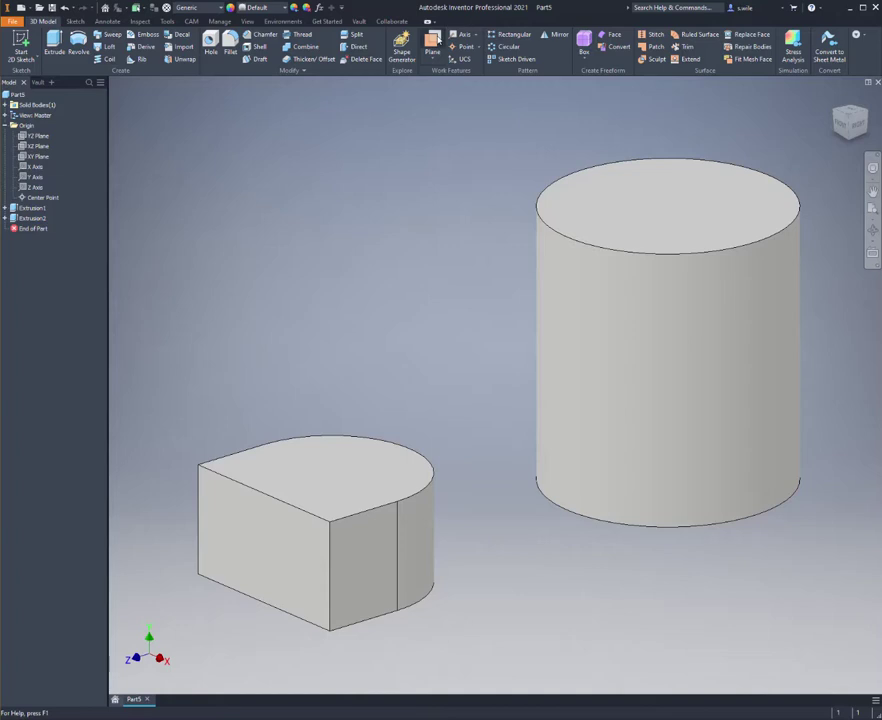
# Step: Create a work plane offset downward from the cylinder's top face into its lower half, and start a sketch on it
pyautogui.click(432, 45)
pyautogui.moveTo(567, 217); pyautogui.dragTo(555, 346)
pyautogui.press('Return')
pyautogui.press('s')
pyautogui.click(498, 392)
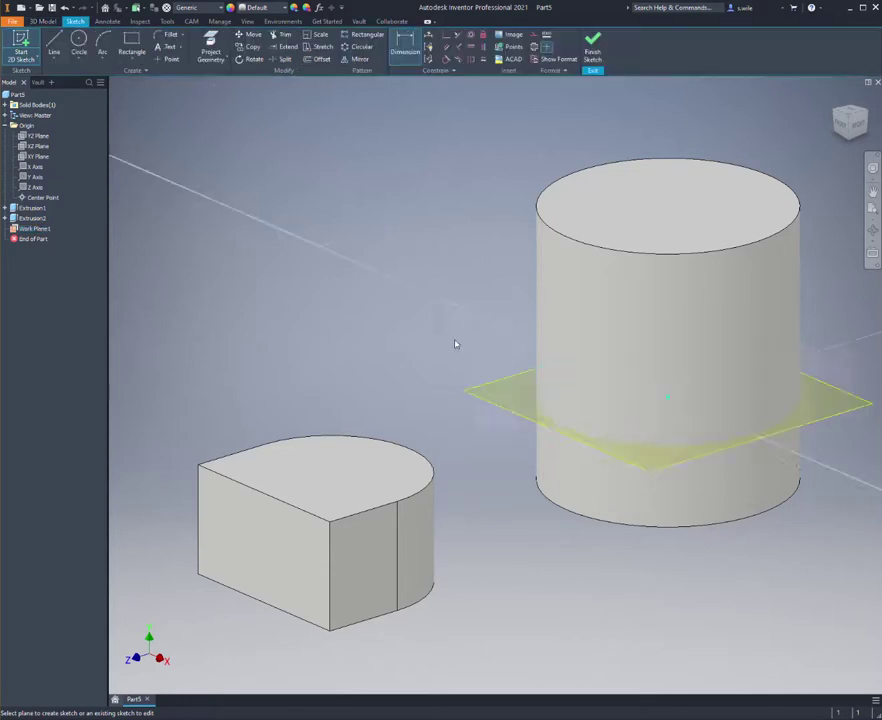
# Step: Project the cut edges of the cylinder and the D-shaped block into the sketch, and turn on Slice Graphics
pyautogui.moveTo(240, 272); pyautogui.dragTo(490, 242, button='middle')
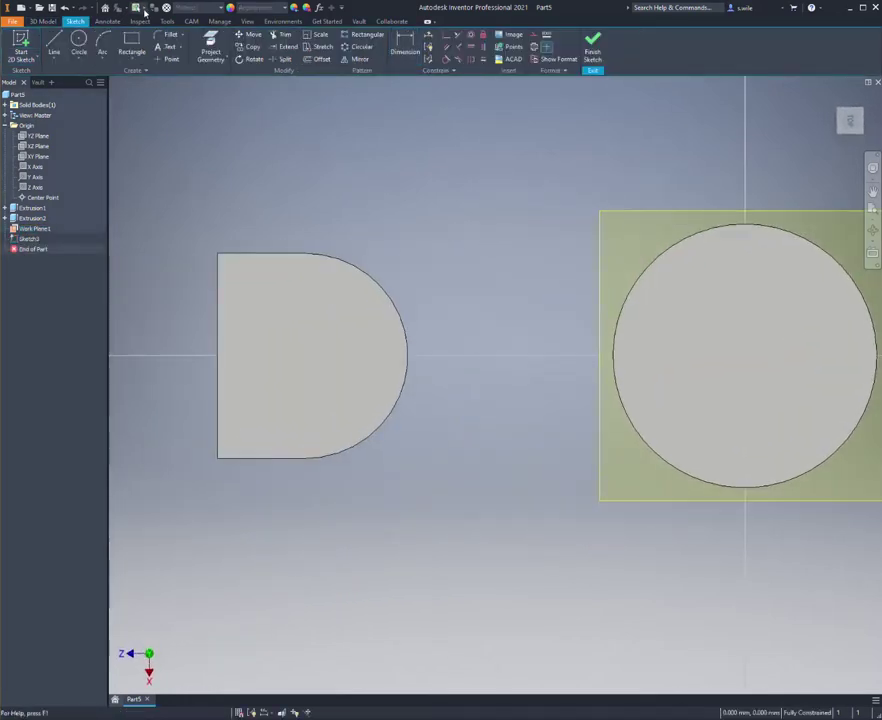
pyautogui.click(212, 60)
pyautogui.click(230, 97)
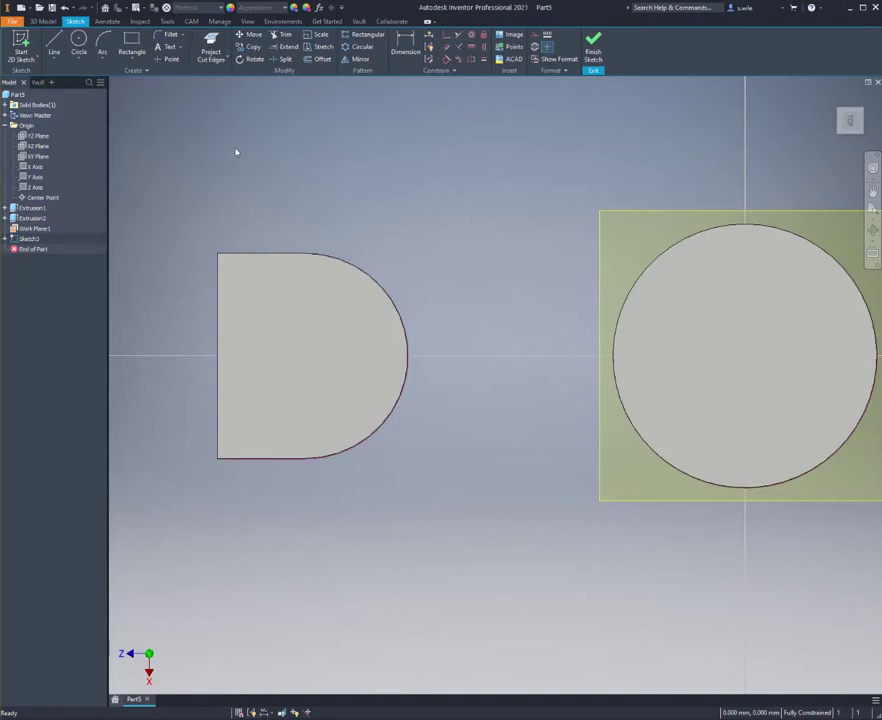
pyautogui.click(282, 713)
pyautogui.moveTo(405, 200); pyautogui.dragTo(382, 212, button='middle')
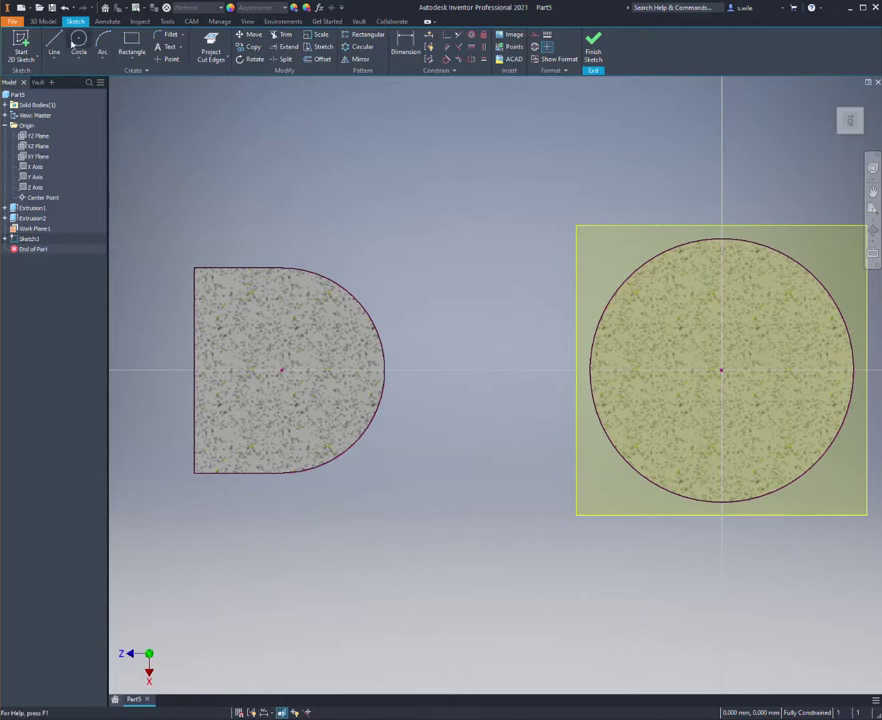
# Step: Draw two lines joining the outer corners of the D-shaped outline to the upper and lower sides of the cylinder's circle
pyautogui.click(55, 42)
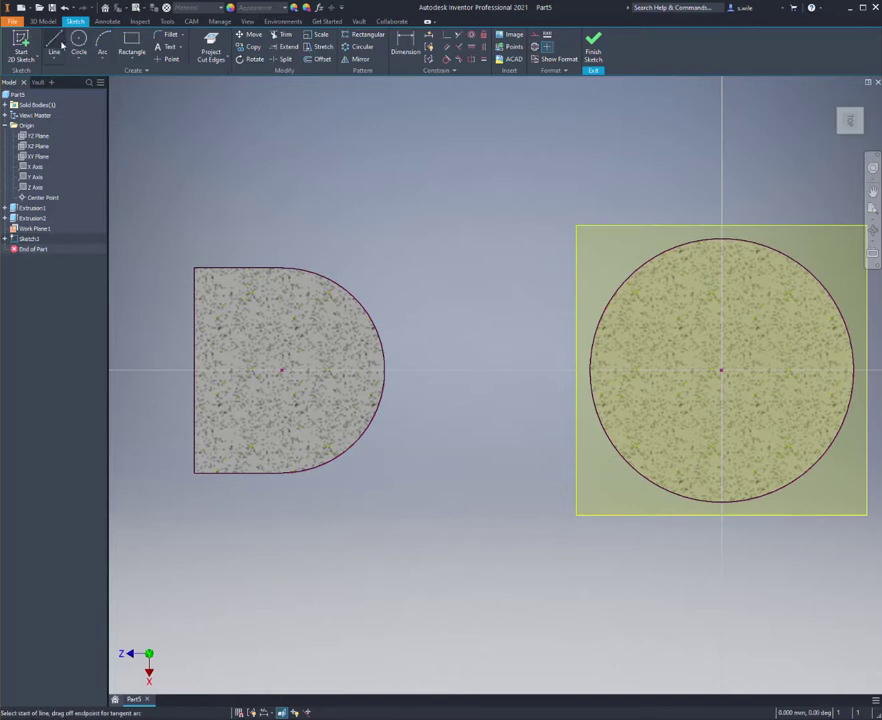
pyautogui.click(194, 268)
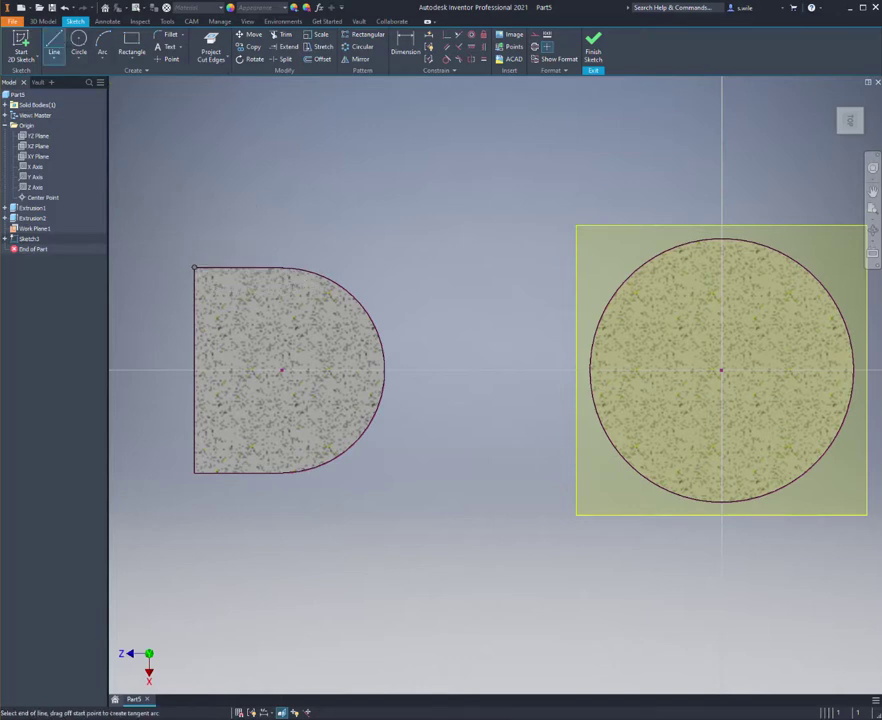
pyautogui.click(700, 264)
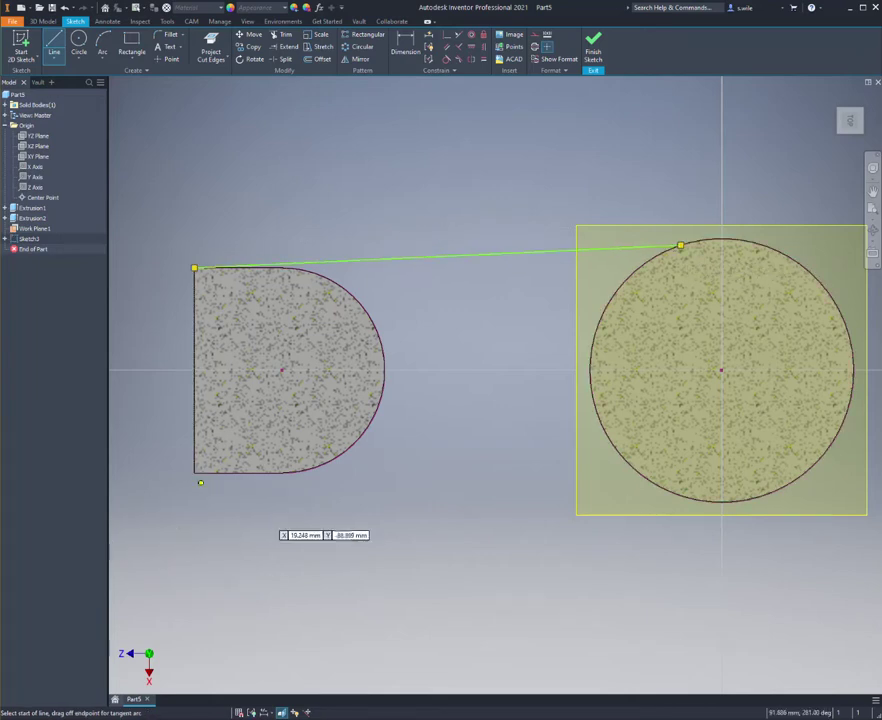
pyautogui.click(688, 503)
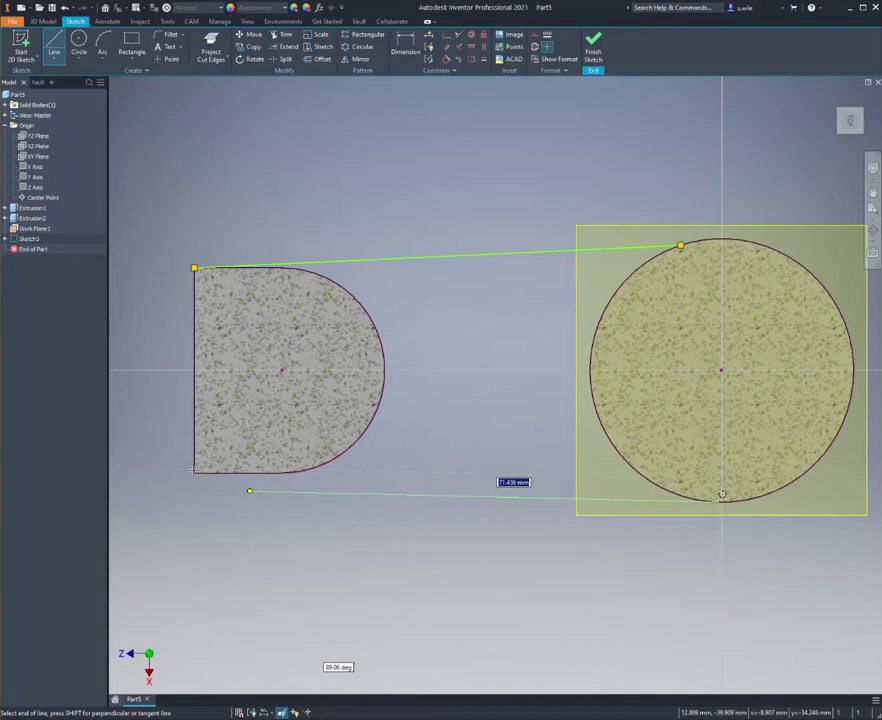
pyautogui.doubleClick(195, 472)
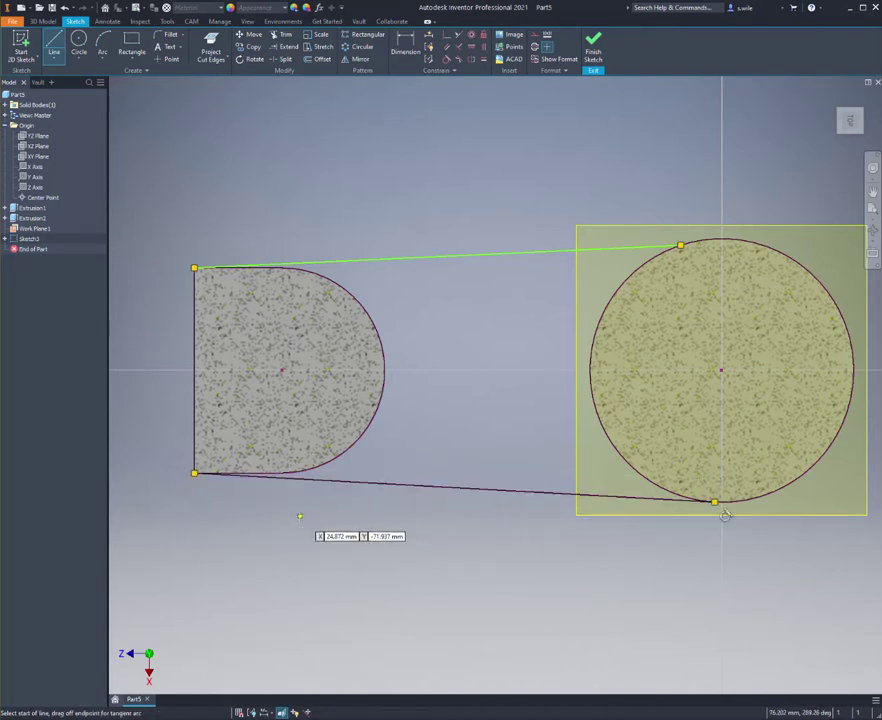
pyautogui.press('Escape')
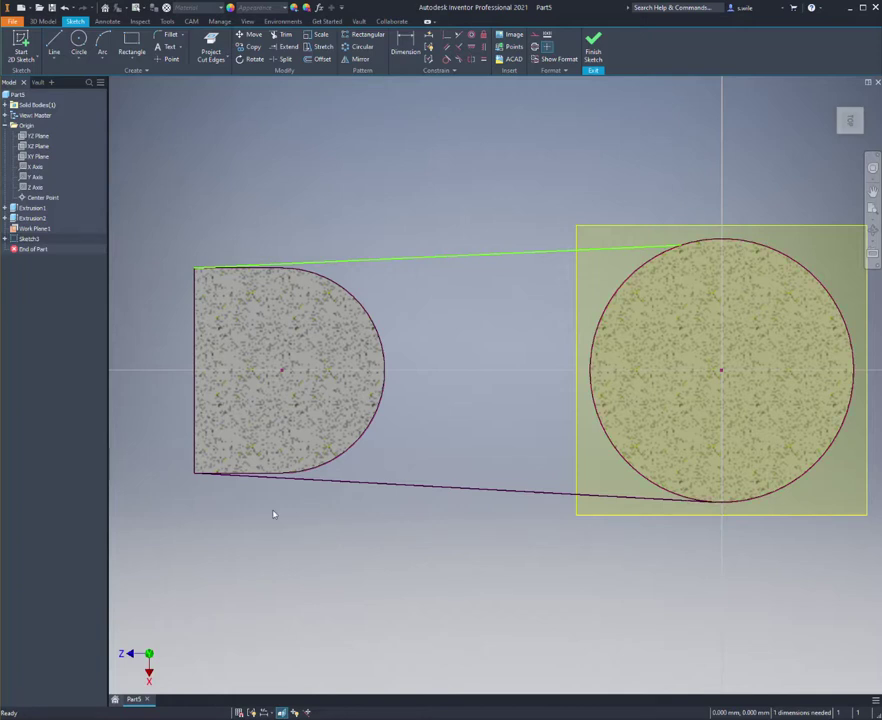
# Step: Make the upper connecting line tangent to the cylinder's circle and finish the sketch
pyautogui.click(447, 59)
pyautogui.click(624, 247)
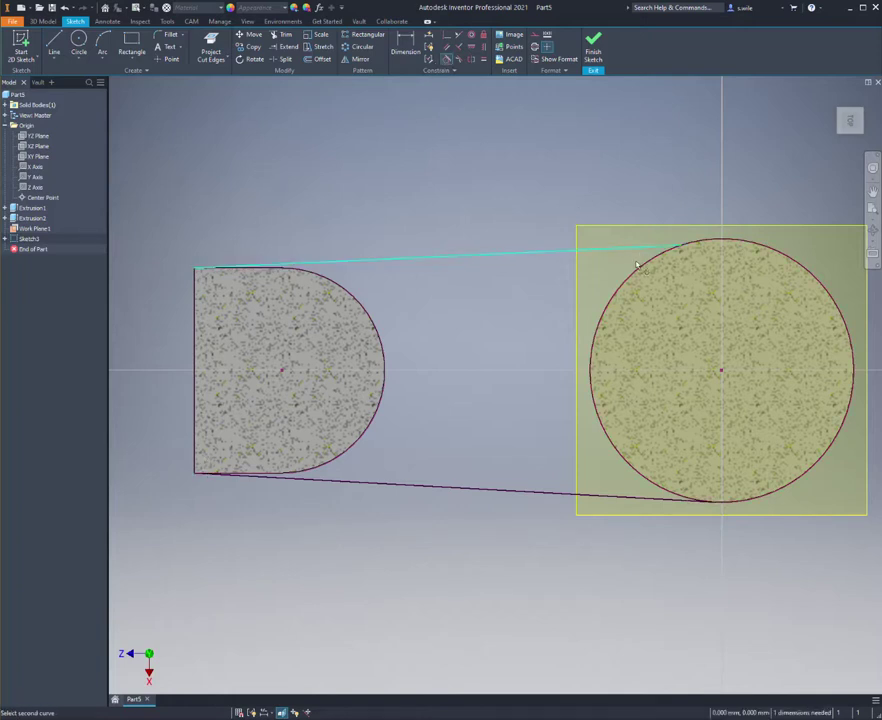
pyautogui.click(643, 270)
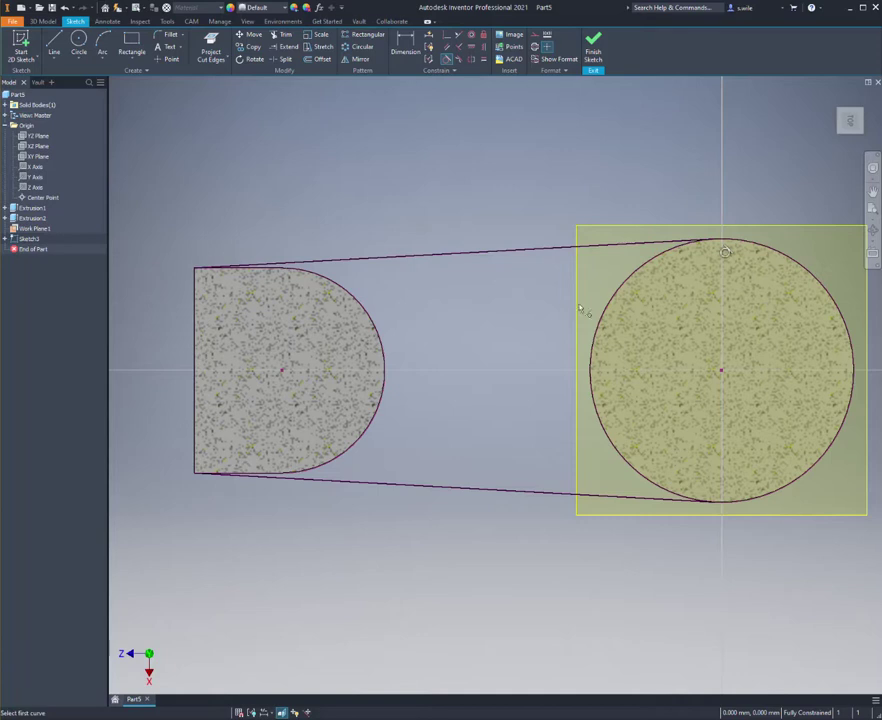
pyautogui.click(592, 48)
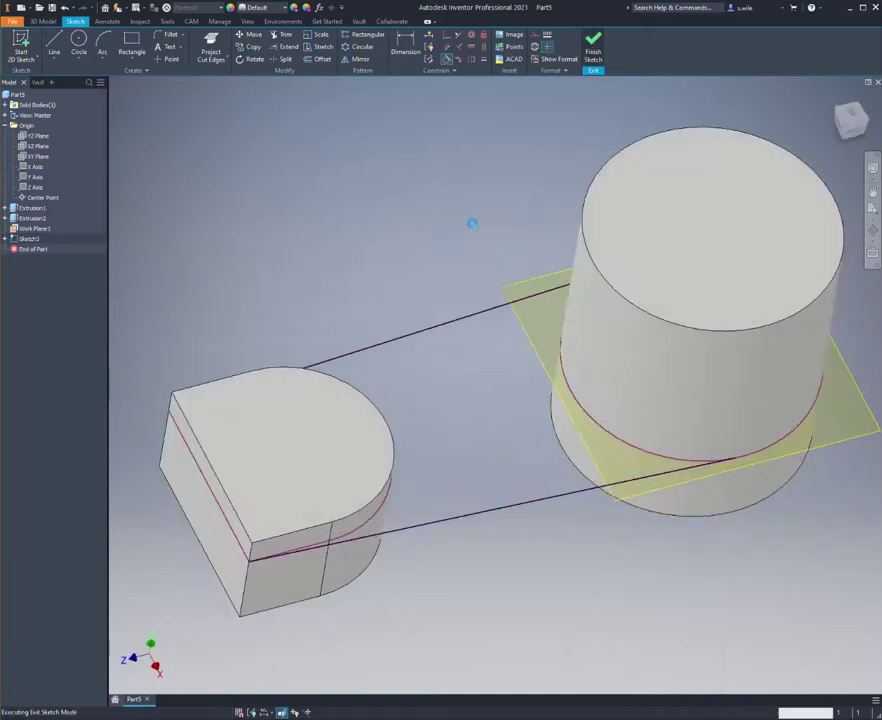
# Step: Extrude the region between the D-shaped block and the cylinder 10 mm downward, joined to the part
pyautogui.press('e')
pyautogui.click(400, 358)
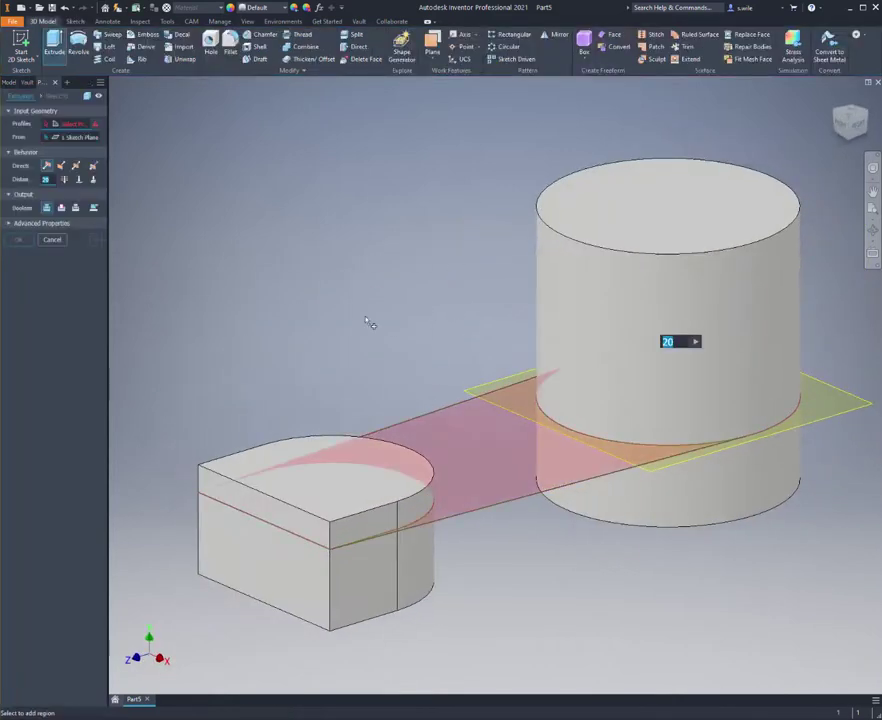
pyautogui.click(62, 179)
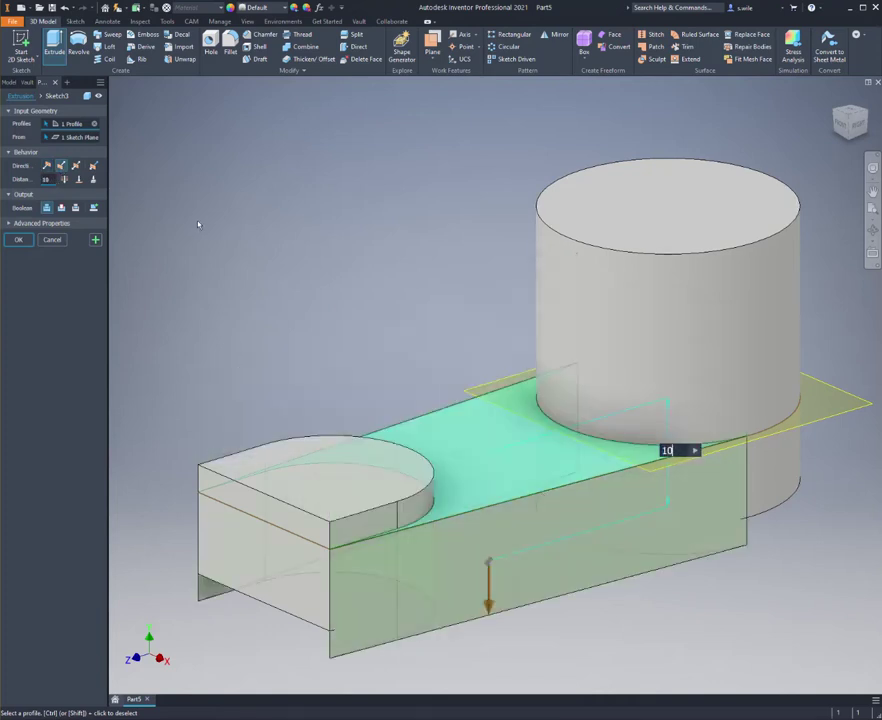
pyautogui.press('Return')
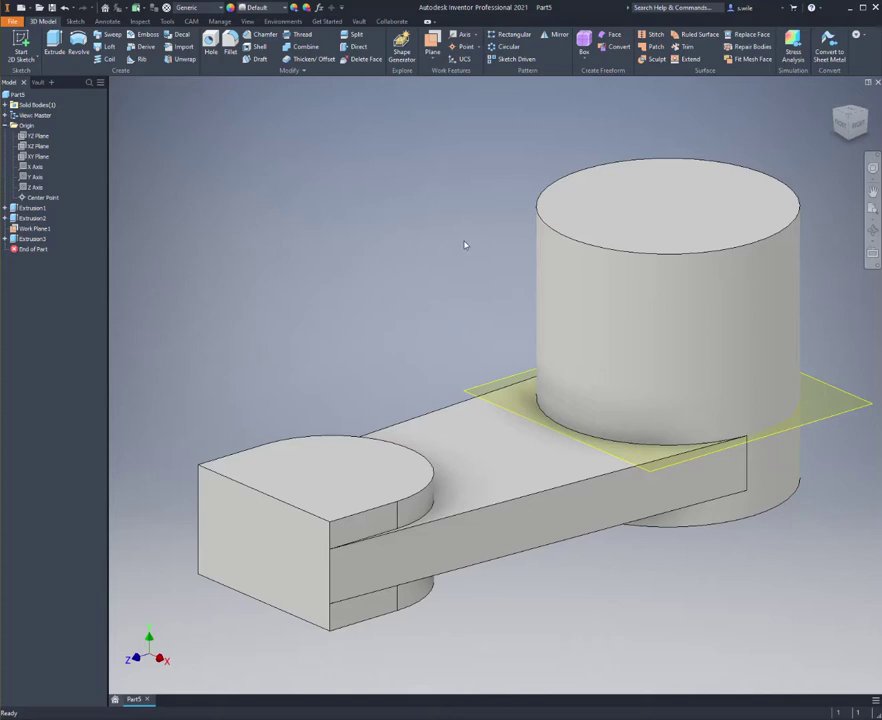
# Step: Start a sketch on the YZ plane, slice the graphics, and project the facing edges of the D-shaped block and the cylinder
pyautogui.click(35, 135)
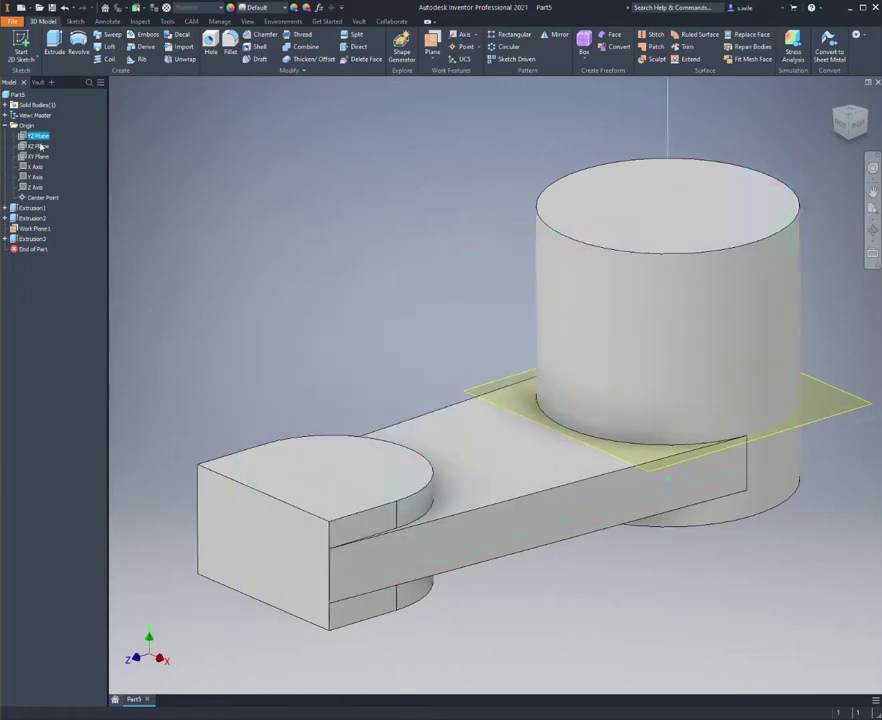
pyautogui.press('pageup')
pyautogui.press('s')
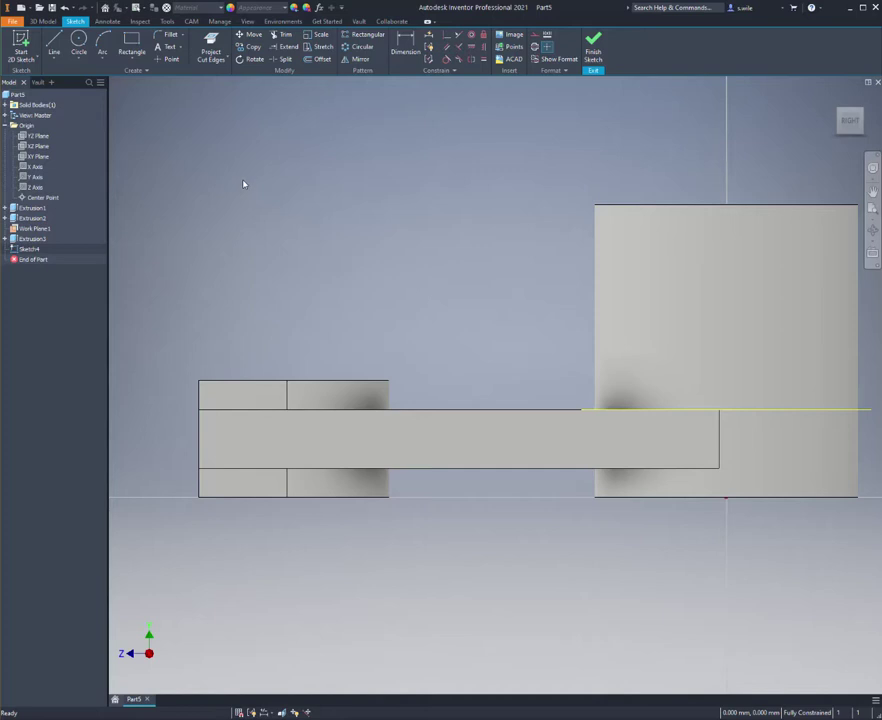
pyautogui.click(212, 60)
pyautogui.click(222, 131)
pyautogui.click(598, 294)
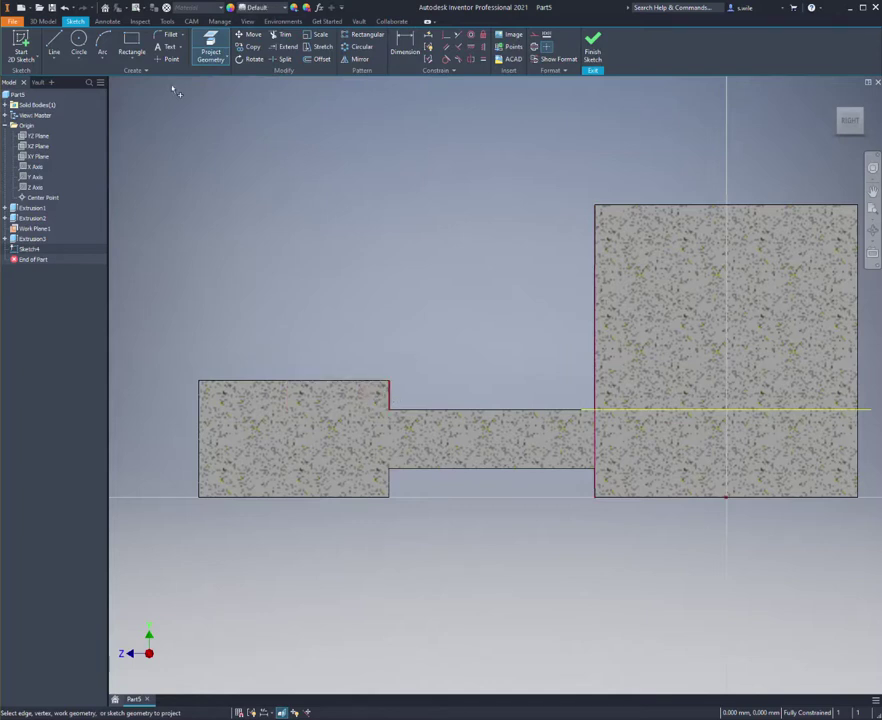
# Step: Draw a sloping line from near the top of the cylinder's projected edge to near the top of the block's projected edge
pyautogui.click(54, 42)
pyautogui.click(595, 226)
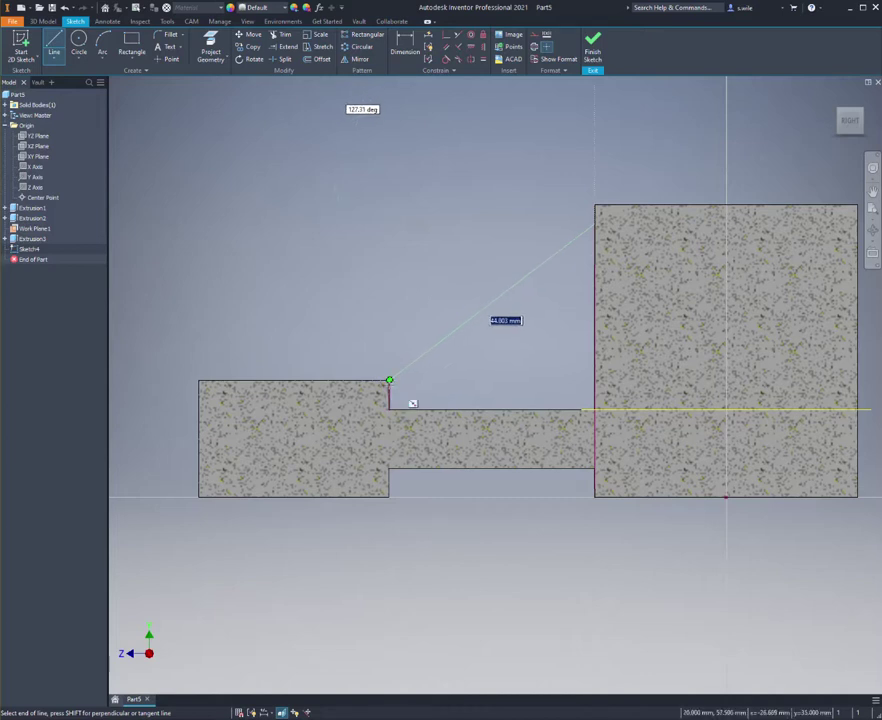
pyautogui.click(390, 381)
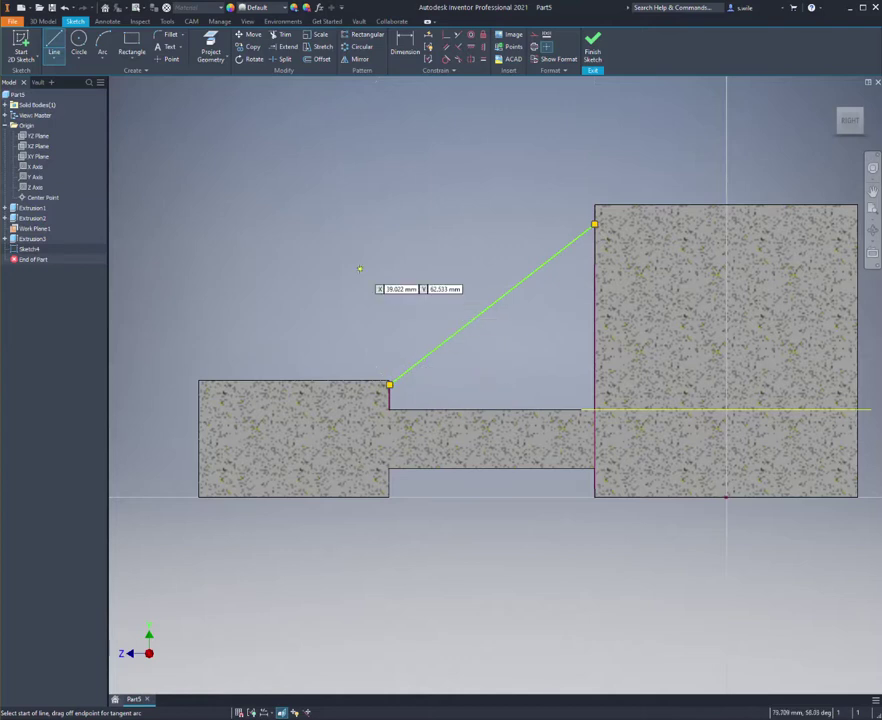
# Step: Dimension the line's upper end 1 mm below the cylinder's top, link the lower end's distance below the block's top to it, and finish the sketch
pyautogui.click(405, 45)
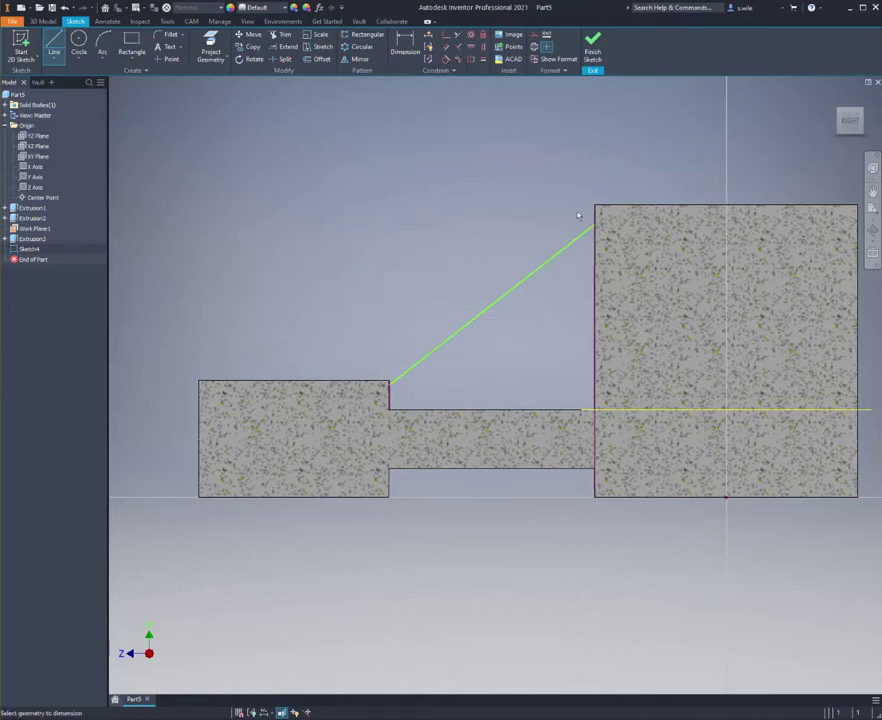
pyautogui.click(577, 214)
pyautogui.write('3')
pyautogui.press('Return')
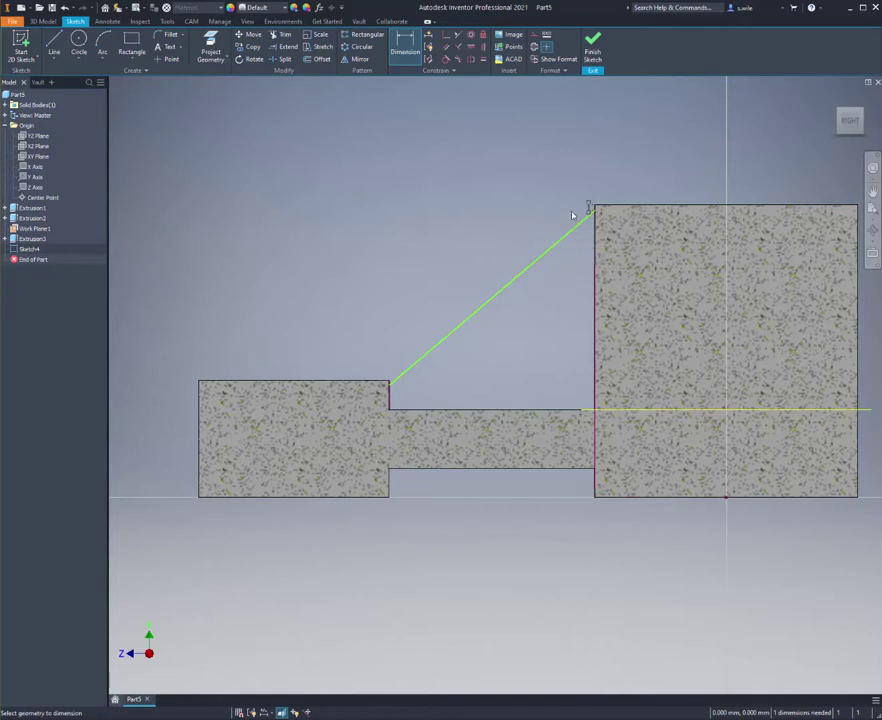
pyautogui.click(391, 384)
pyautogui.click(356, 366)
pyautogui.click(590, 208)
pyautogui.press('Return')
pyautogui.click(592, 45)
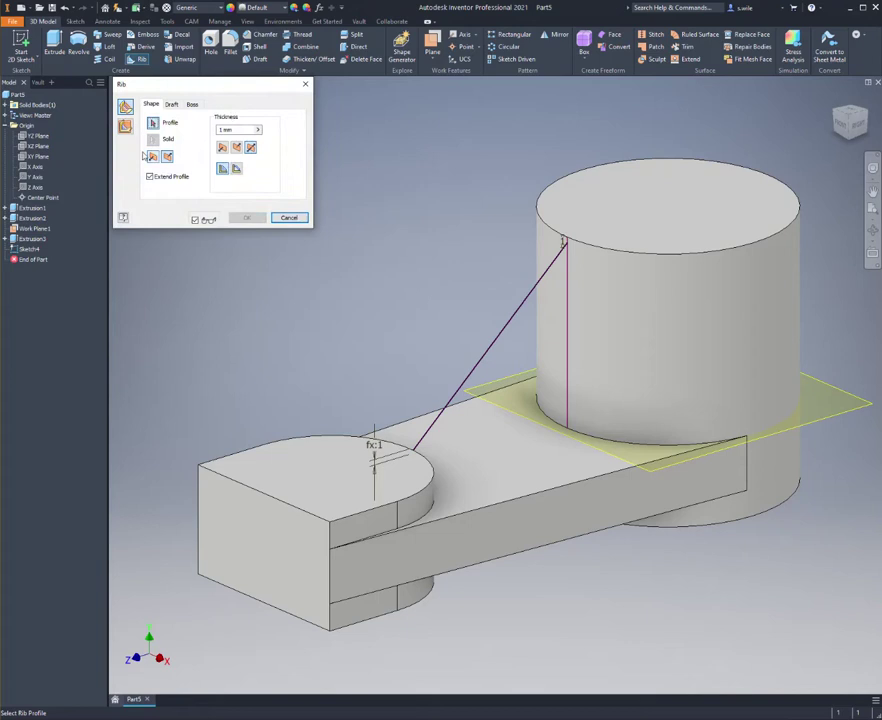
# Step: Create a rib from the sloping line, parallel to the sketch plane, with a symmetric thickness of 10 mm
pyautogui.click(125, 126)
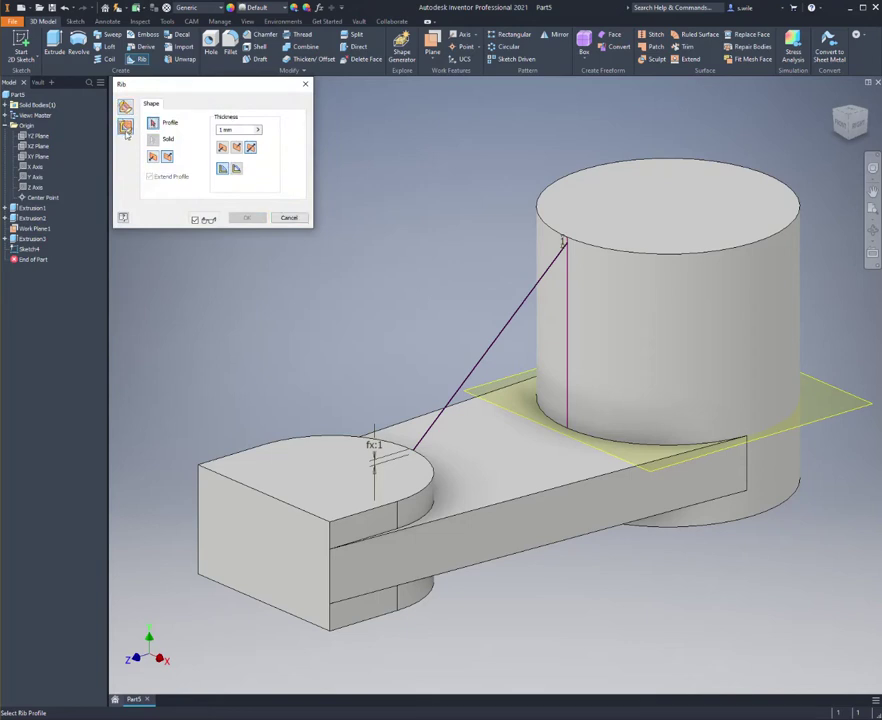
pyautogui.click(481, 370)
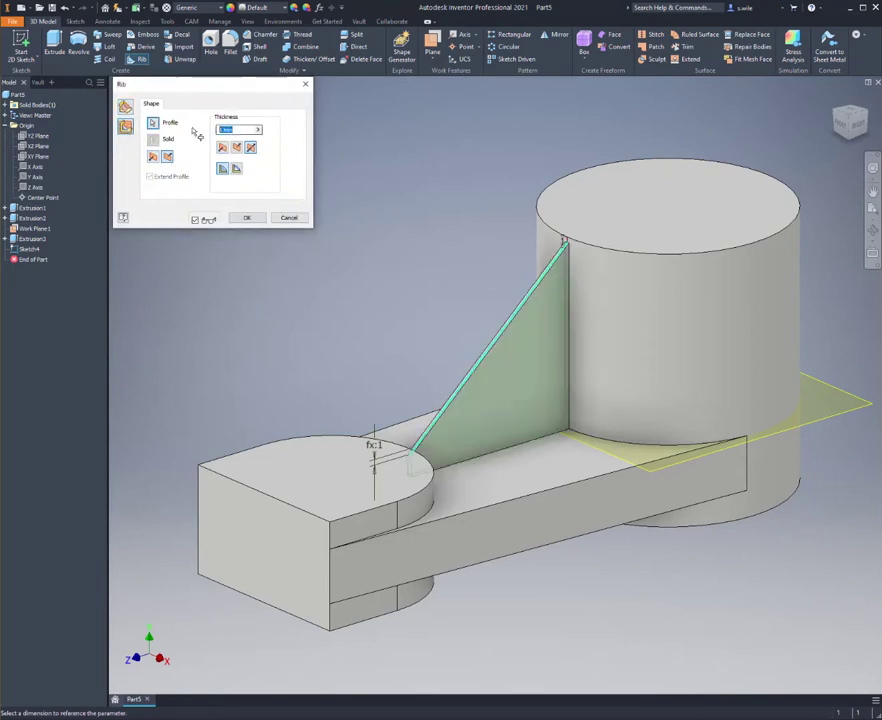
pyautogui.write('0')
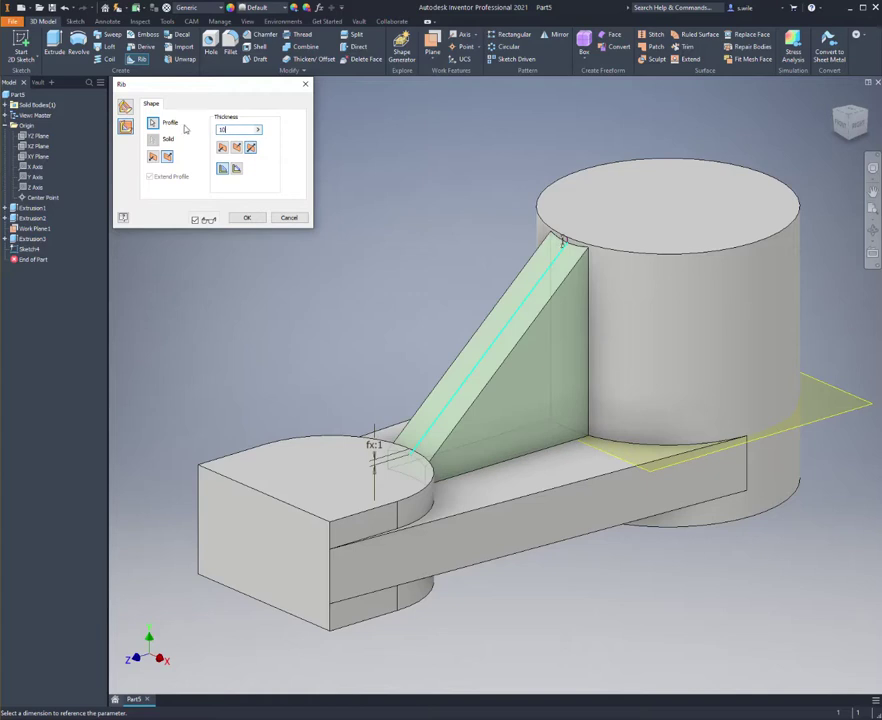
pyautogui.click(246, 218)
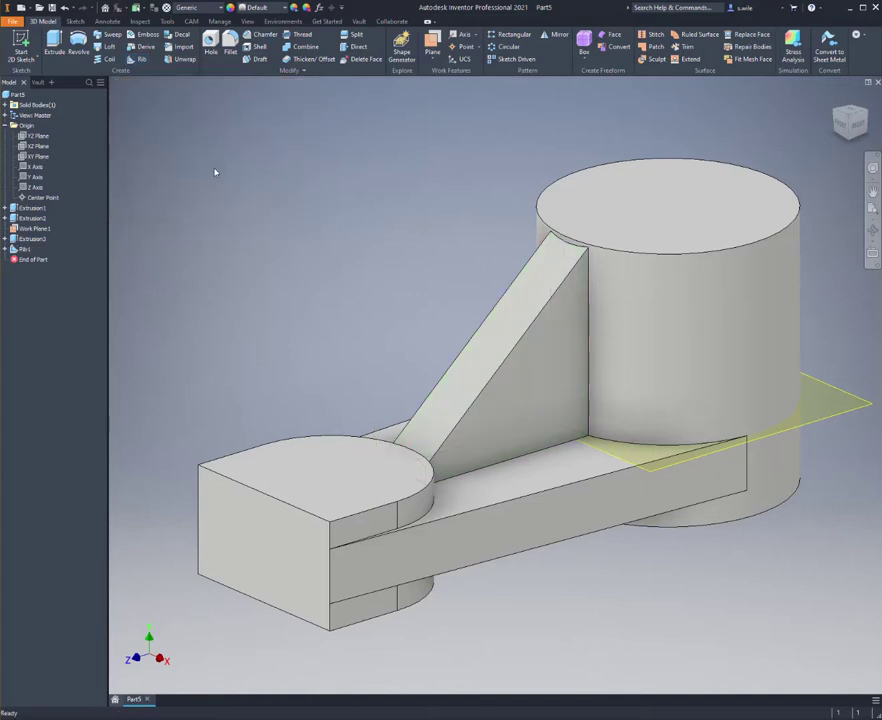
# Step: Examine where the rib meets the D-shaped block and open the rib's sketch to check the line's lower end
pyautogui.scroll(5, 214, 172)
pyautogui.moveTo(214, 172)
pyautogui.keyDown('shift'); pyautogui.mouseDown(button='middle')
pyautogui.moveTo(138, 238)
pyautogui.moveTo(165, 226)
pyautogui.moveTo(144, 205)
pyautogui.moveTo(141, 212)
pyautogui.mouseUp(button='middle'); pyautogui.keyUp('shift')
pyautogui.keyDown('shift'); pyautogui.moveTo(311, 378); pyautogui.dragTo(65, 193, button='middle'); pyautogui.keyUp('shift')
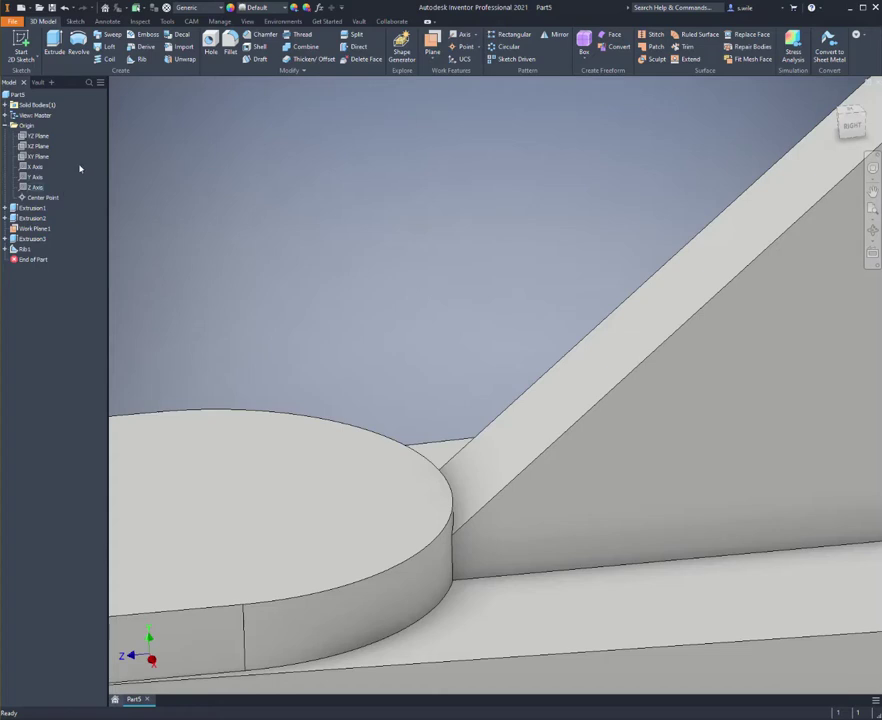
pyautogui.click(5, 249)
pyautogui.click(30, 260)
pyautogui.doubleClick(33, 260)
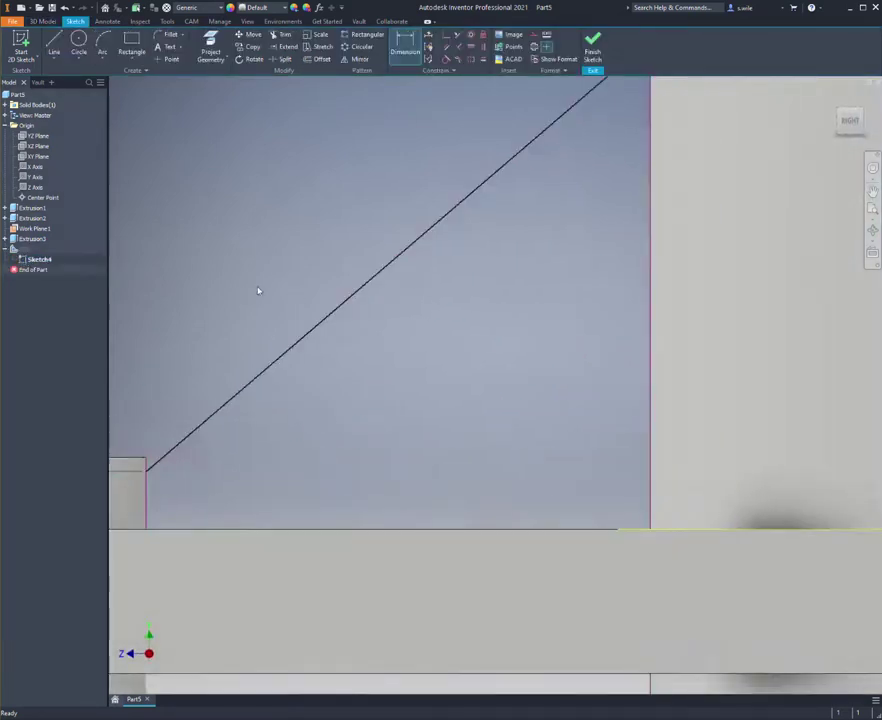
pyautogui.press('Escape')
pyautogui.moveTo(420, 450); pyautogui.dragTo(419, 434)
pyautogui.click(593, 45)
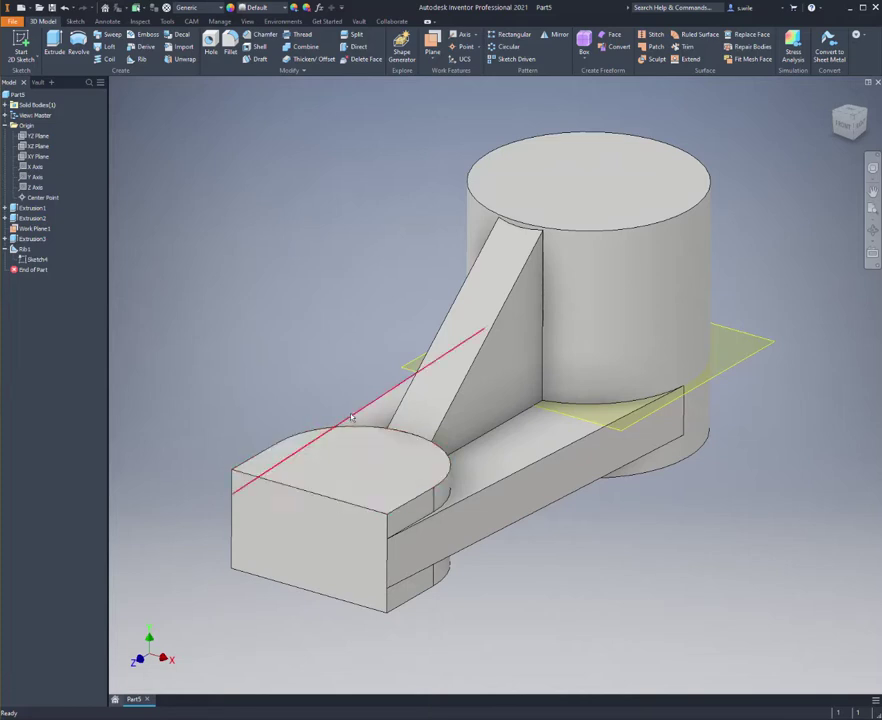
# Step: Start a sketch on the top face of the D-shaped block and project the face's outline into it
pyautogui.keyDown('shift'); pyautogui.moveTo(352, 420); pyautogui.dragTo(301, 482, button='middle'); pyautogui.keyUp('shift')
pyautogui.keyDown('shift'); pyautogui.moveTo(299, 403); pyautogui.dragTo(285, 437, button='middle'); pyautogui.keyUp('shift')
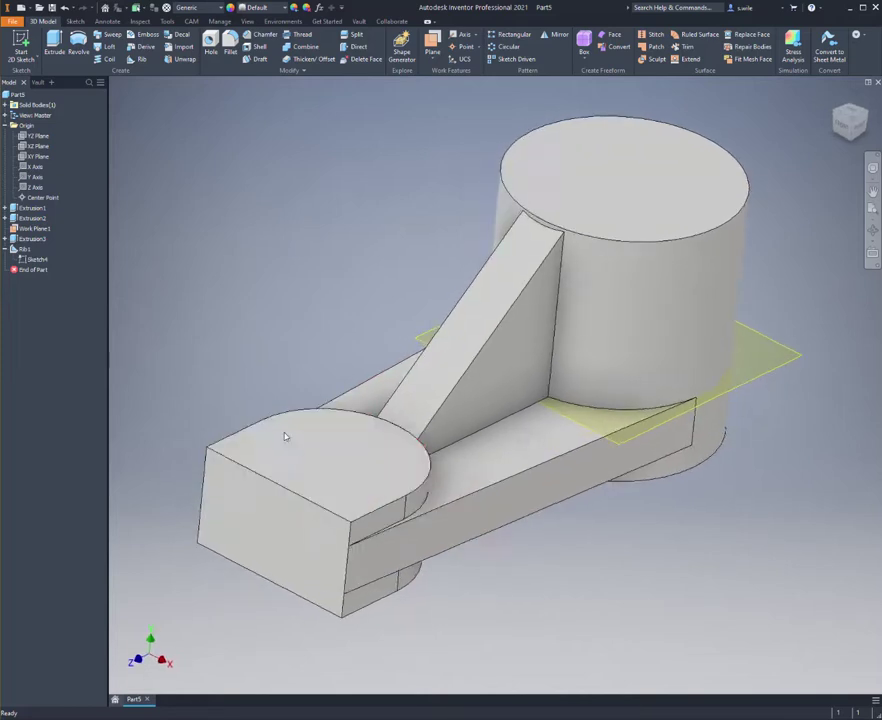
pyautogui.scroll(5, 284, 432)
pyautogui.click(323, 374)
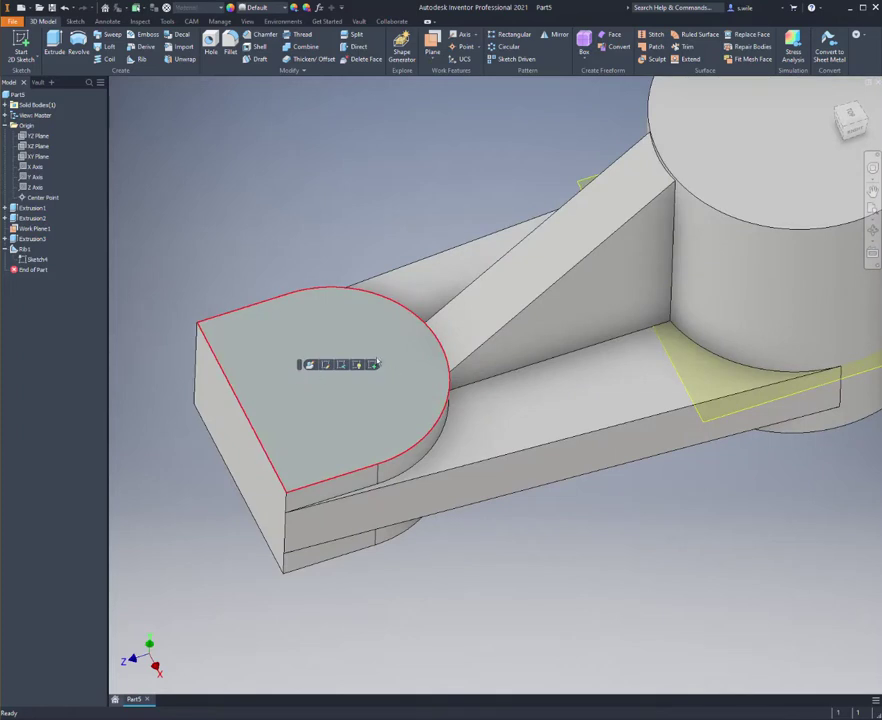
pyautogui.click(371, 365)
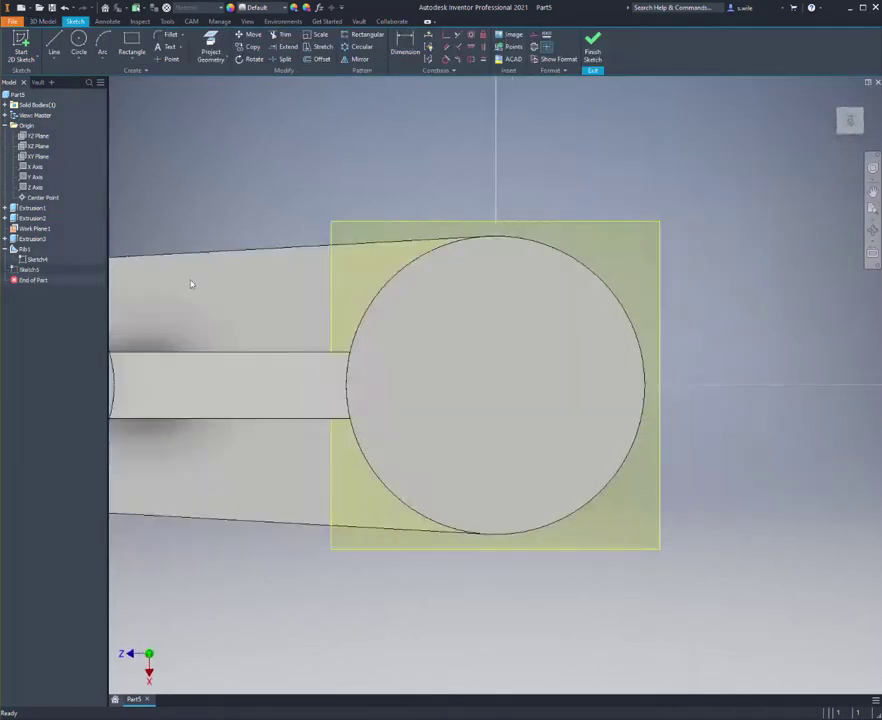
pyautogui.moveTo(191, 284); pyautogui.dragTo(465, 289, button='middle')
pyautogui.click(212, 46)
pyautogui.click(189, 308)
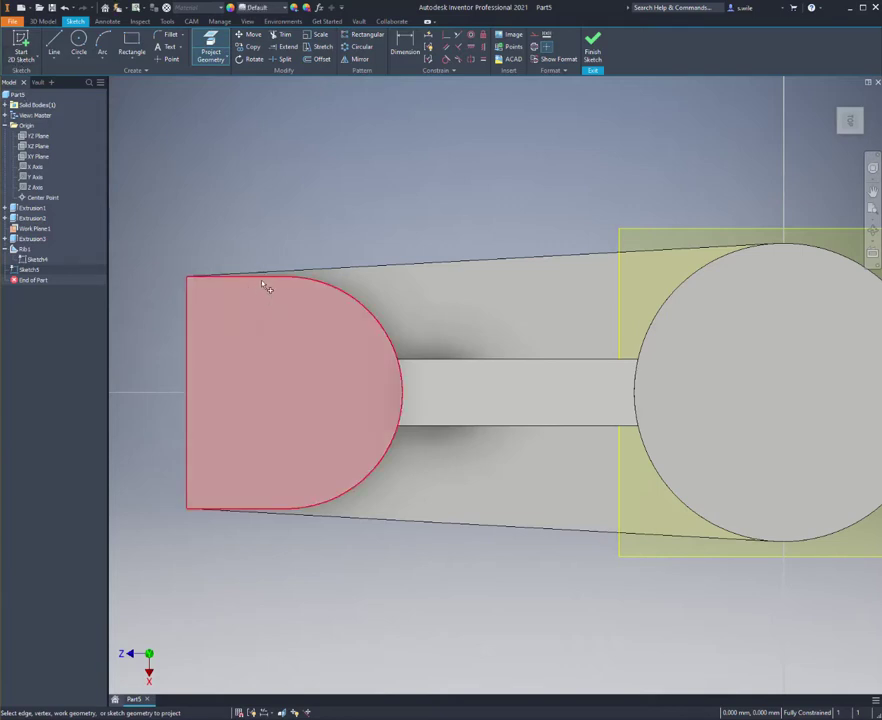
pyautogui.click(260, 309)
# Step: Offset the projected outline's arc and two straight sides inward to form an open U about 22 mm wide, with Loop Select turned off
pyautogui.click(308, 62)
pyautogui.click(260, 281)
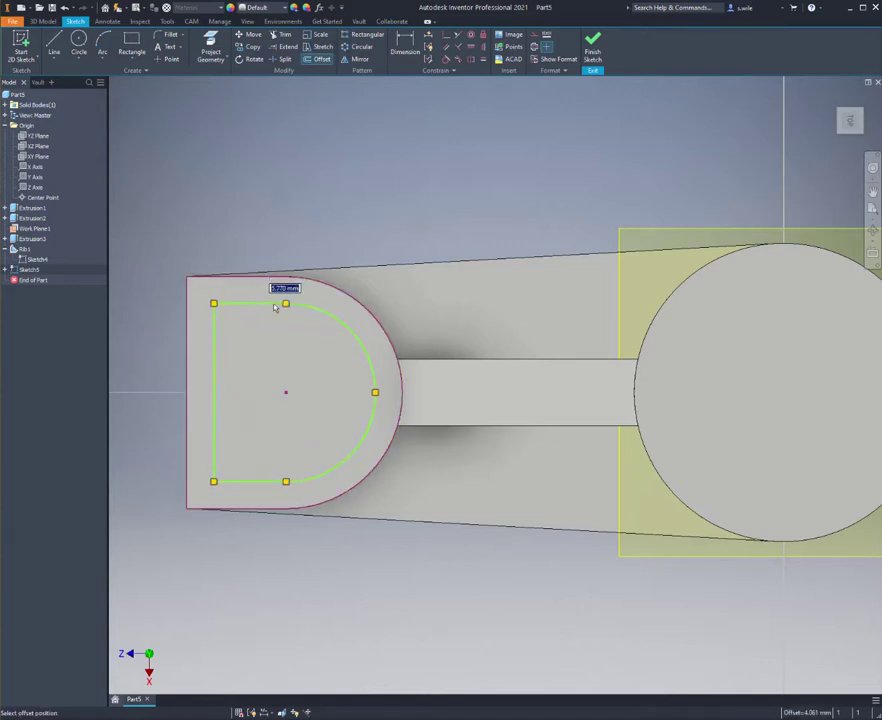
pyautogui.press('Escape')
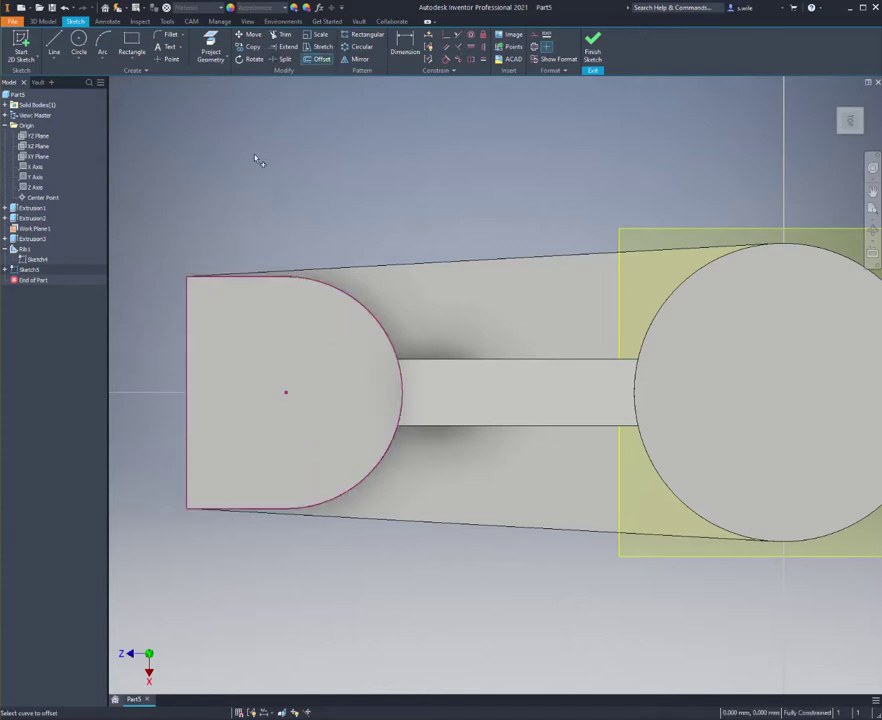
pyautogui.rightClick(254, 155)
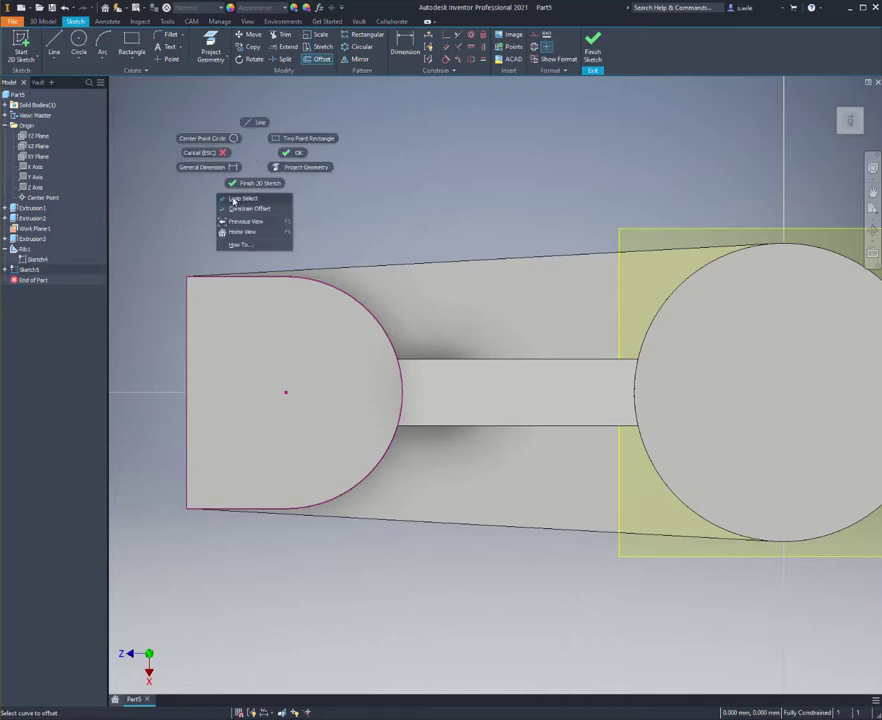
pyautogui.click(237, 199)
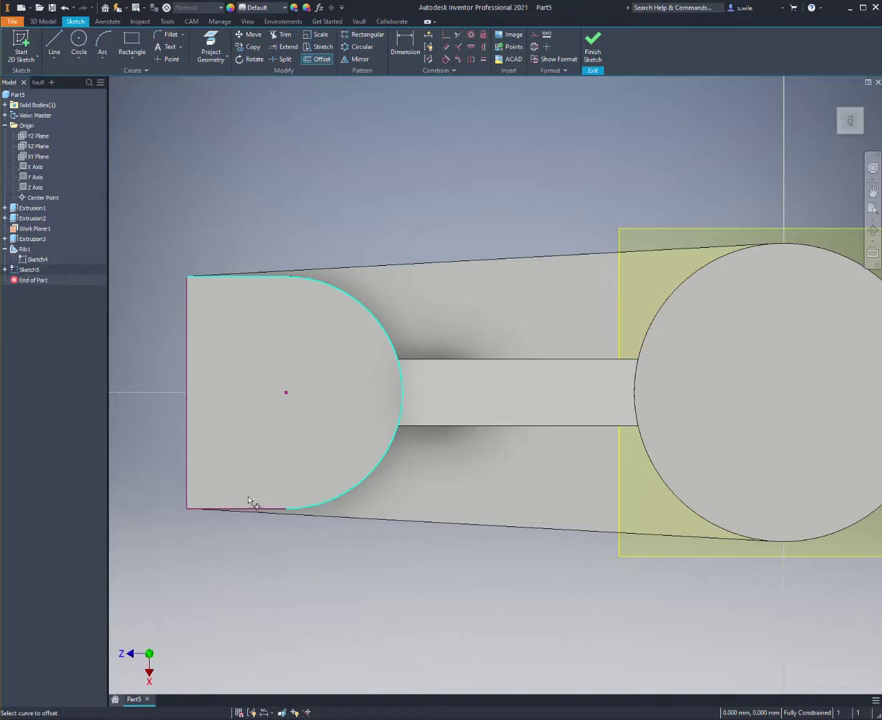
pyautogui.rightClick(240, 372)
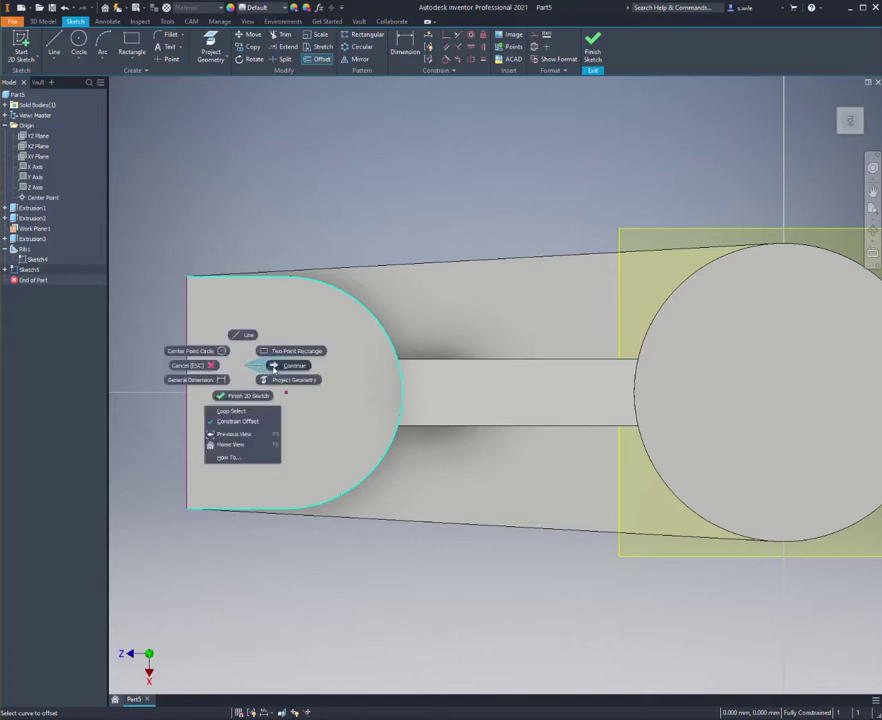
pyautogui.click(268, 360)
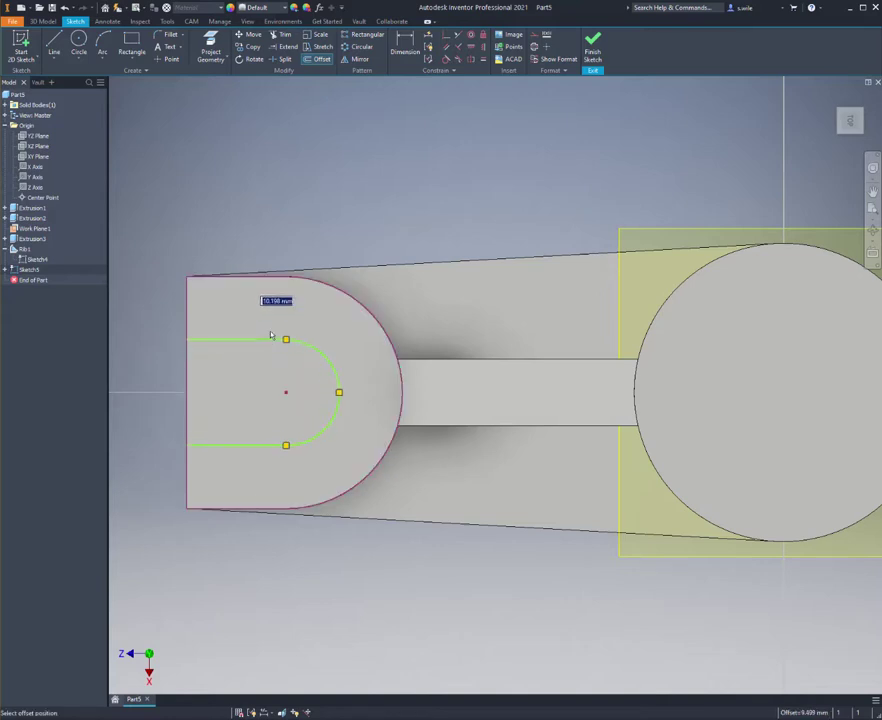
pyautogui.click(285, 321)
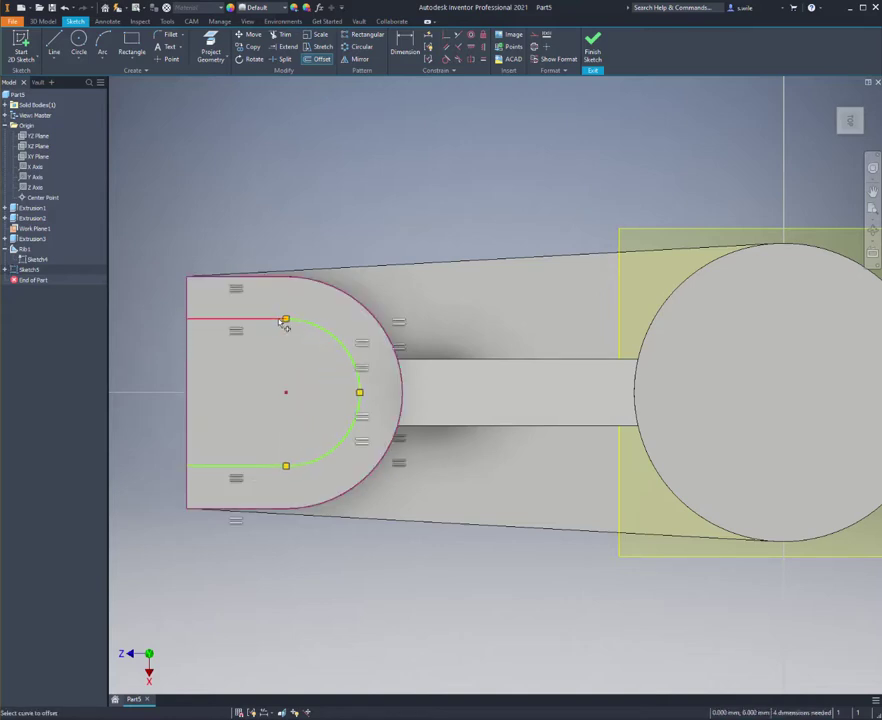
# Step: Dimension the spacing between the offset U's straight sides as 15 mm and finish the sketch
pyautogui.press('d')
pyautogui.click(197, 320)
pyautogui.click(228, 464)
pyautogui.click(151, 392)
pyautogui.write('15')
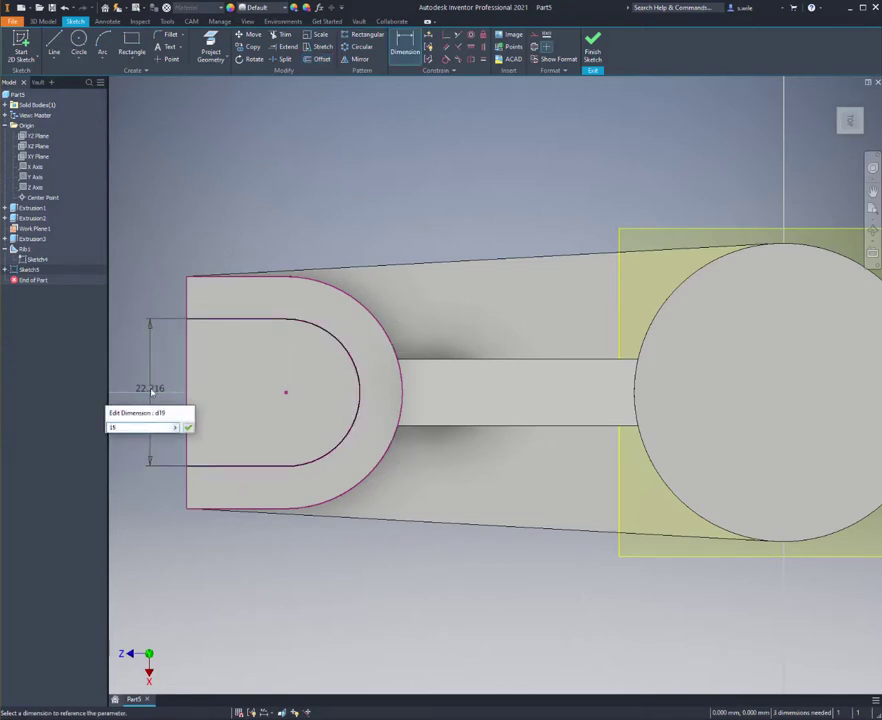
pyautogui.press('Return')
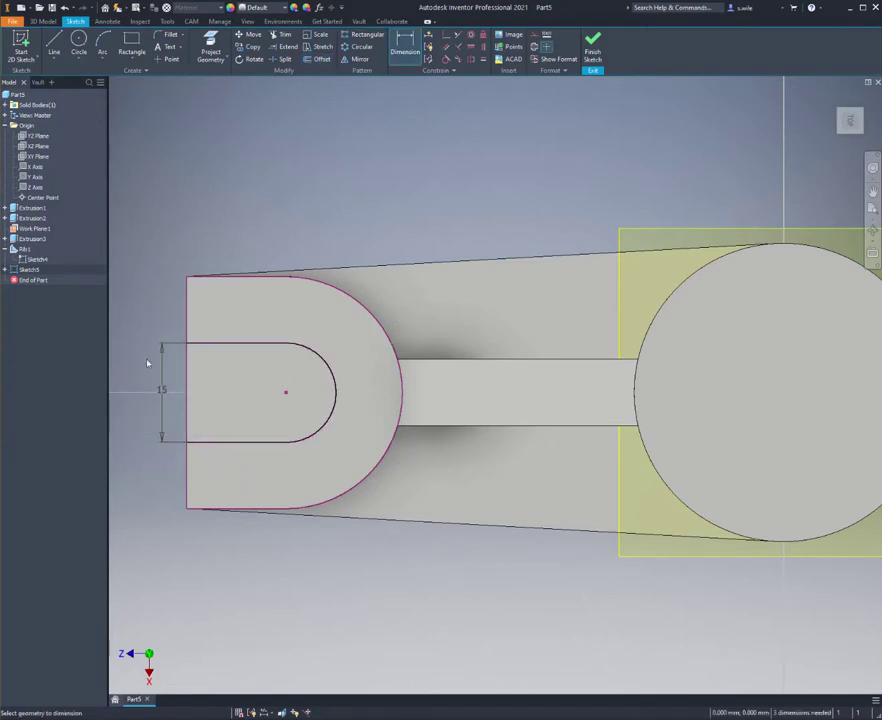
pyautogui.click(593, 45)
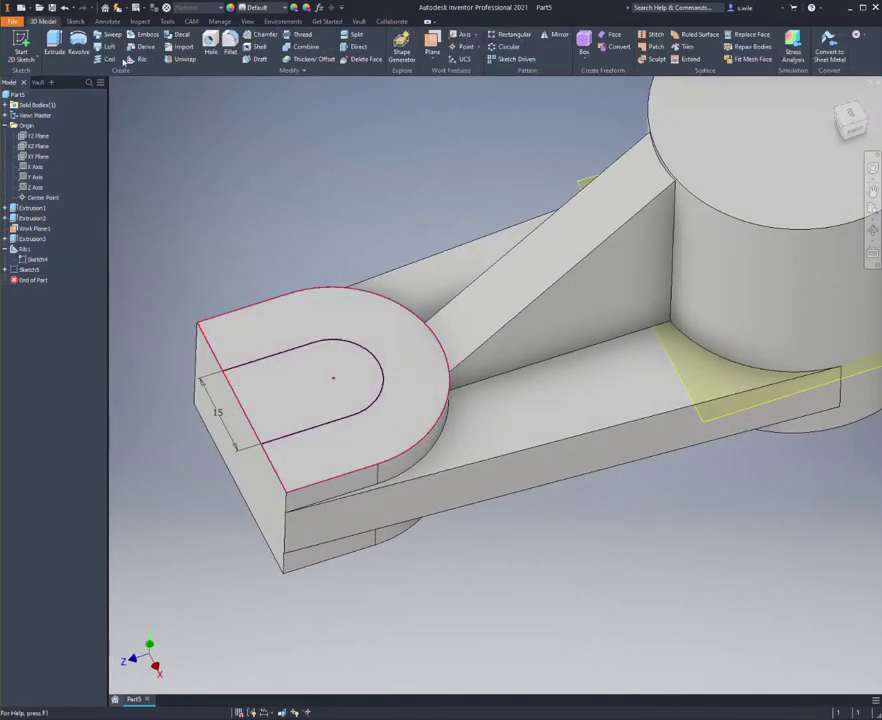
# Step: Extrude the U-shaped profile as a cut with flipped direction through all of the D-shaped block
pyautogui.click(53, 42)
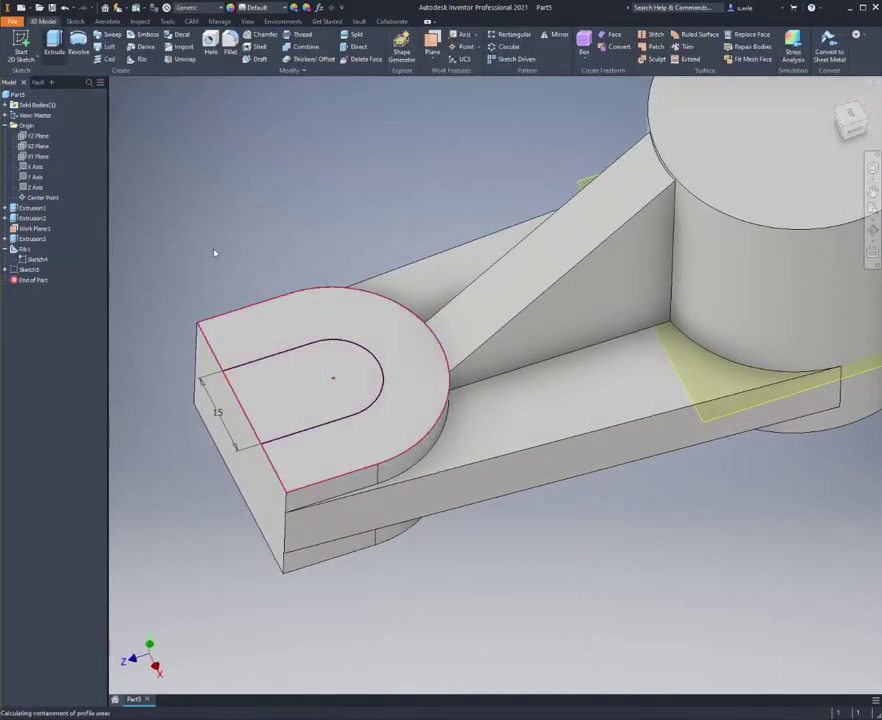
pyautogui.click(280, 394)
pyautogui.click(65, 179)
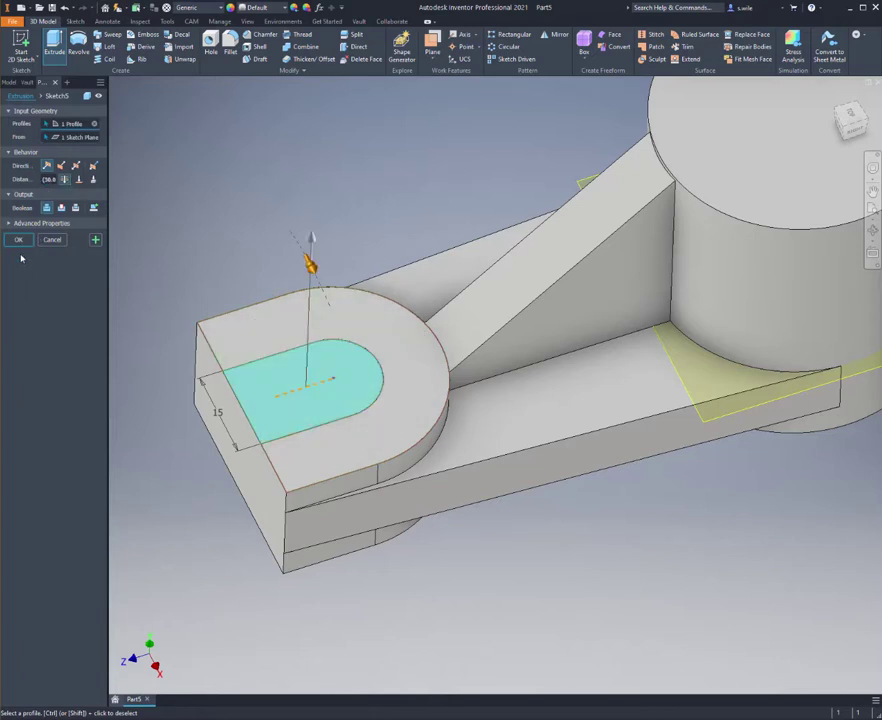
pyautogui.click(18, 240)
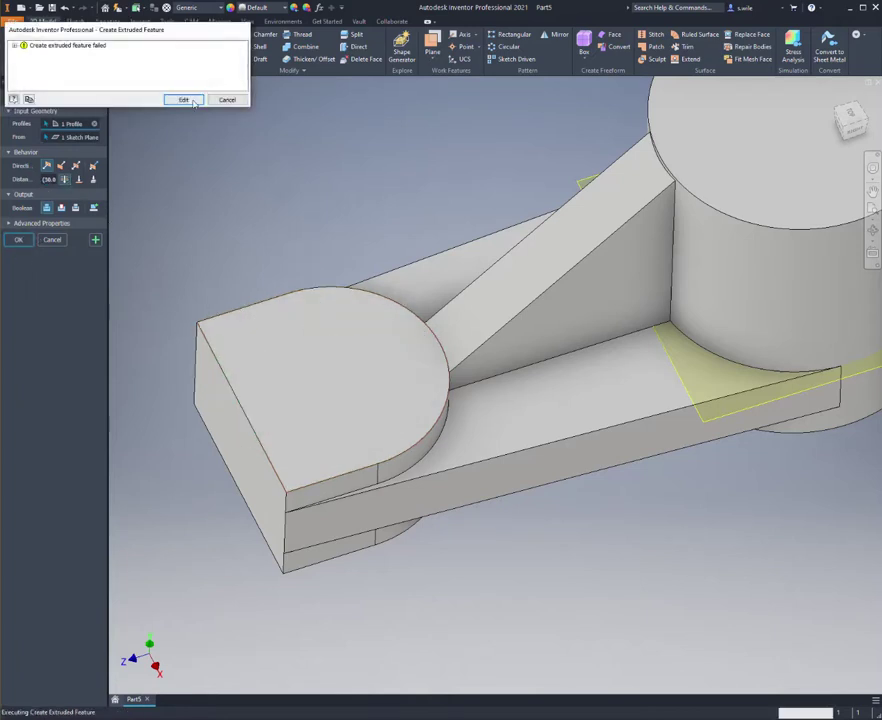
pyautogui.click(179, 98)
pyautogui.click(62, 166)
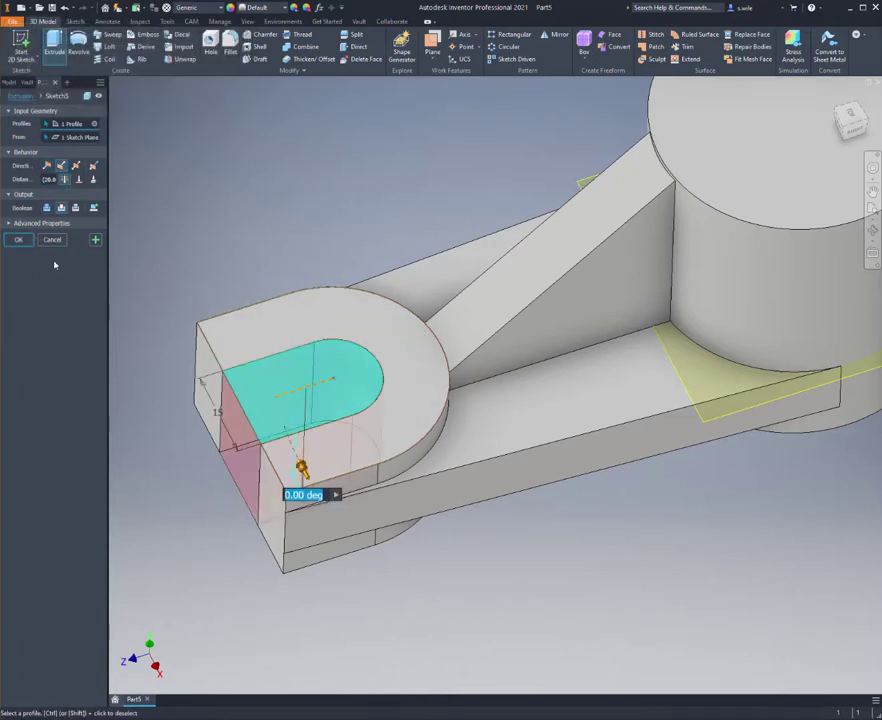
pyautogui.press('Return')
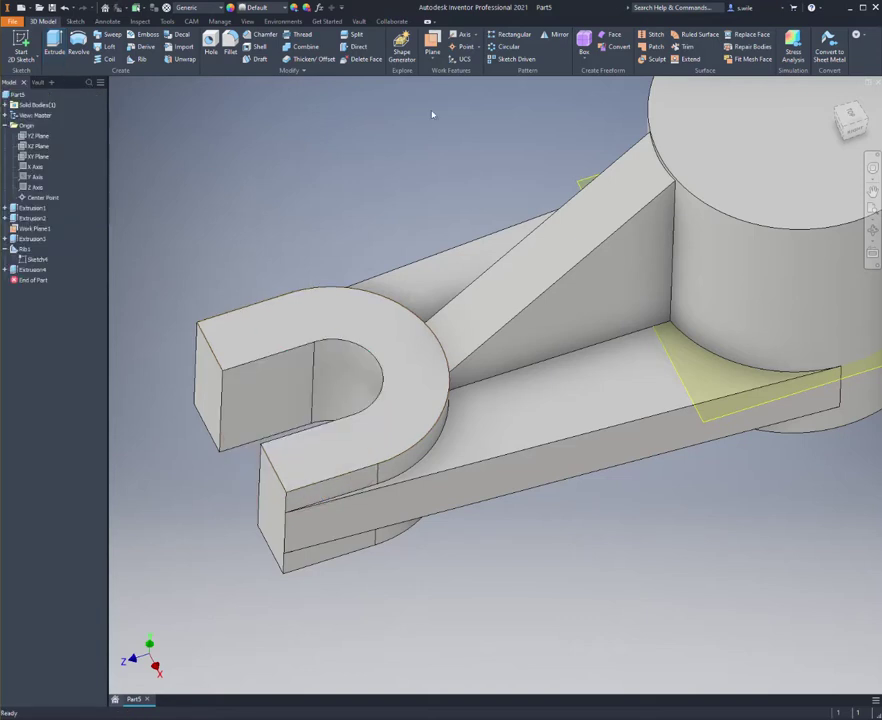
# Step: Create a through-all hole with diameter 12.5*2 mm in the cylinder's top face, concentric with its circular edge
pyautogui.moveTo(398, 145); pyautogui.dragTo(307, 239, button='middle')
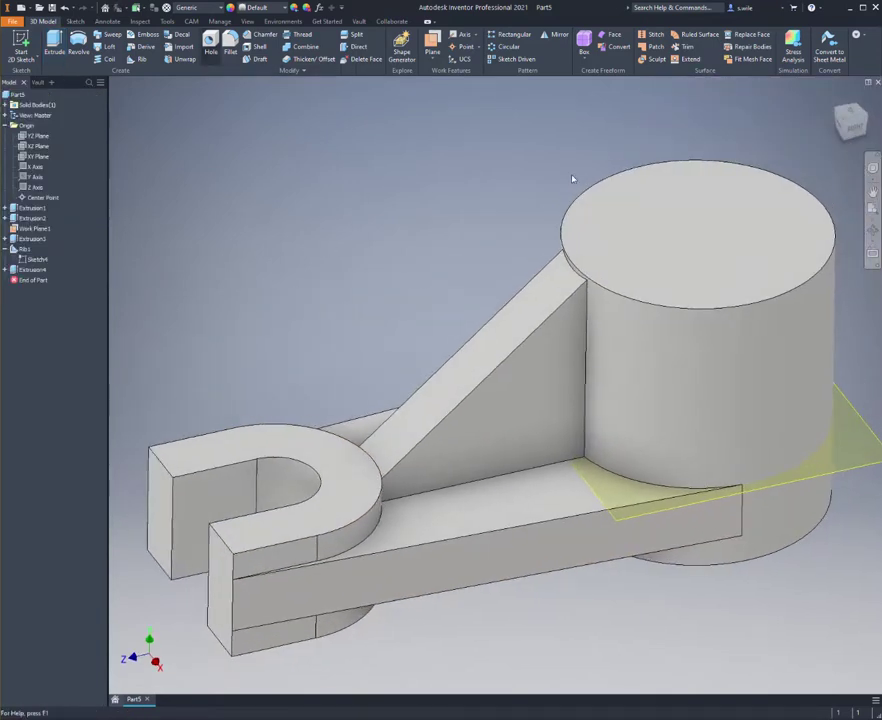
pyautogui.click(671, 193)
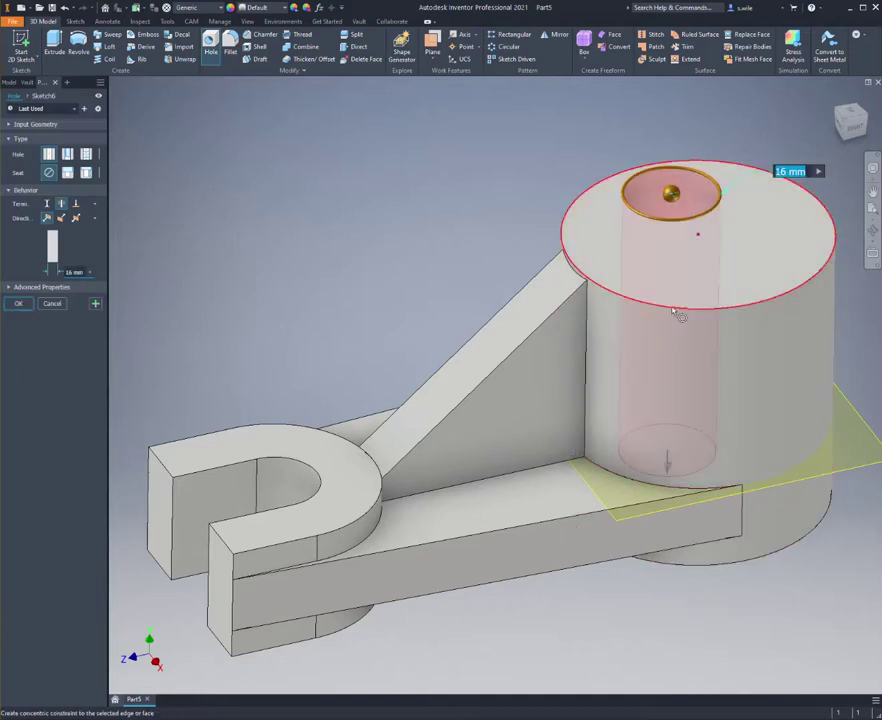
pyautogui.click(677, 313)
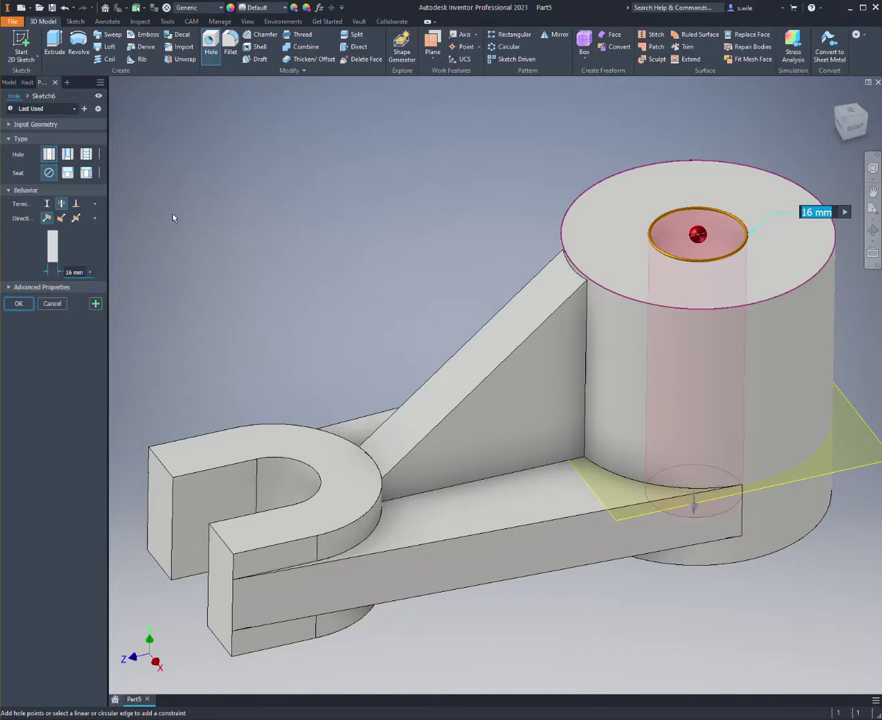
pyautogui.write('12')
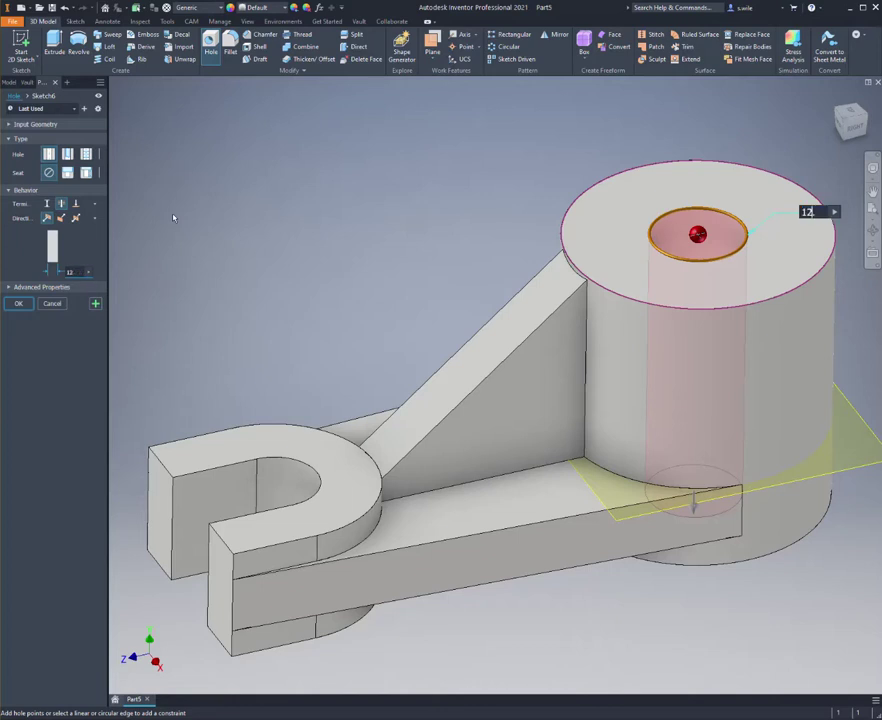
pyautogui.write('.5*2')
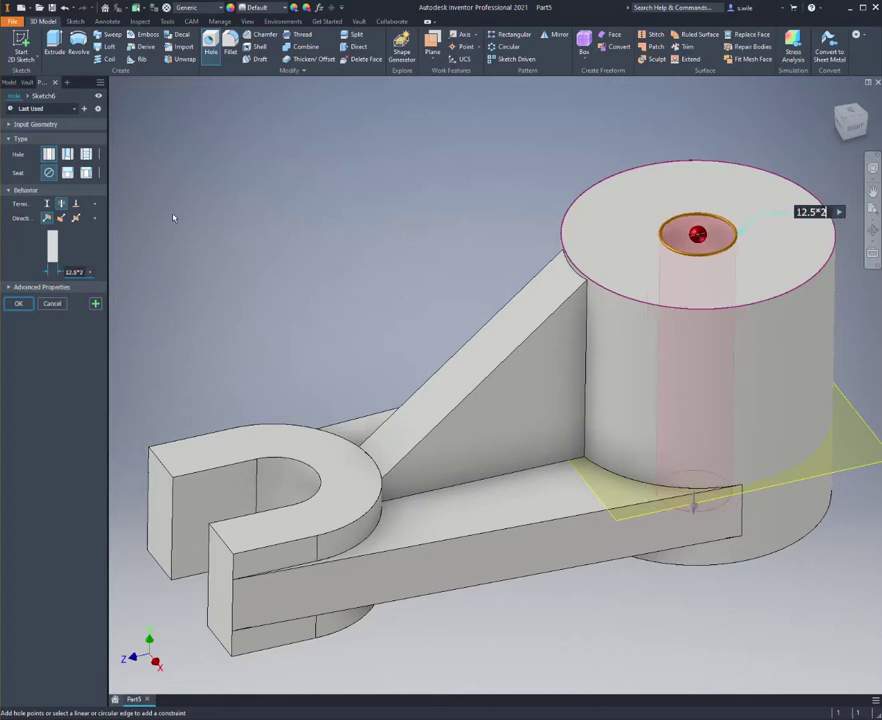
pyautogui.press('Return')
# Step: Hide the work plane that crosses the cylinder above the web
pyautogui.moveTo(281, 189); pyautogui.dragTo(154, 187, button='middle')
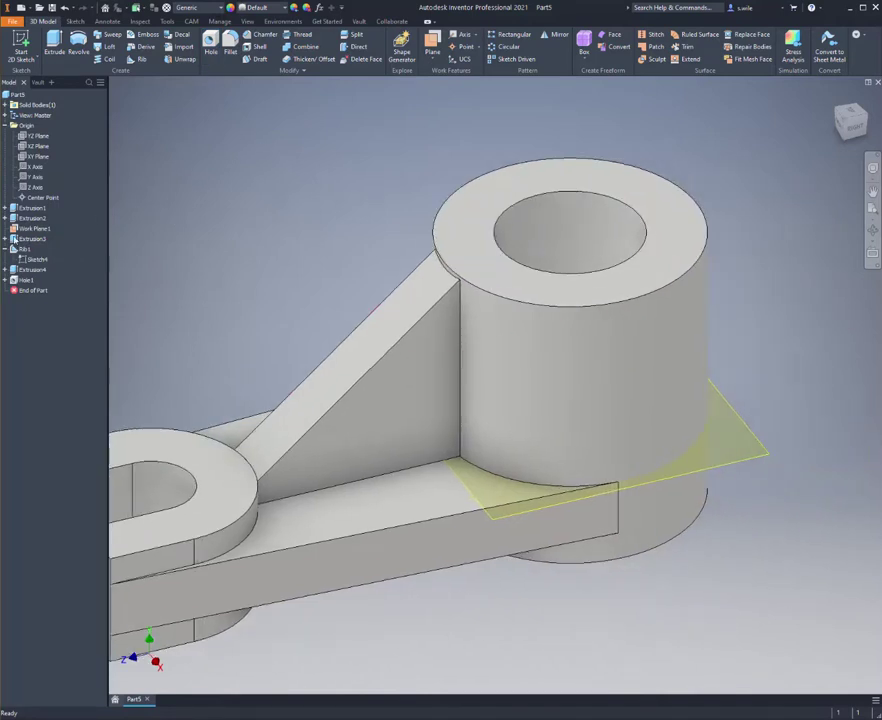
pyautogui.click(30, 229)
pyautogui.rightClick(32, 230)
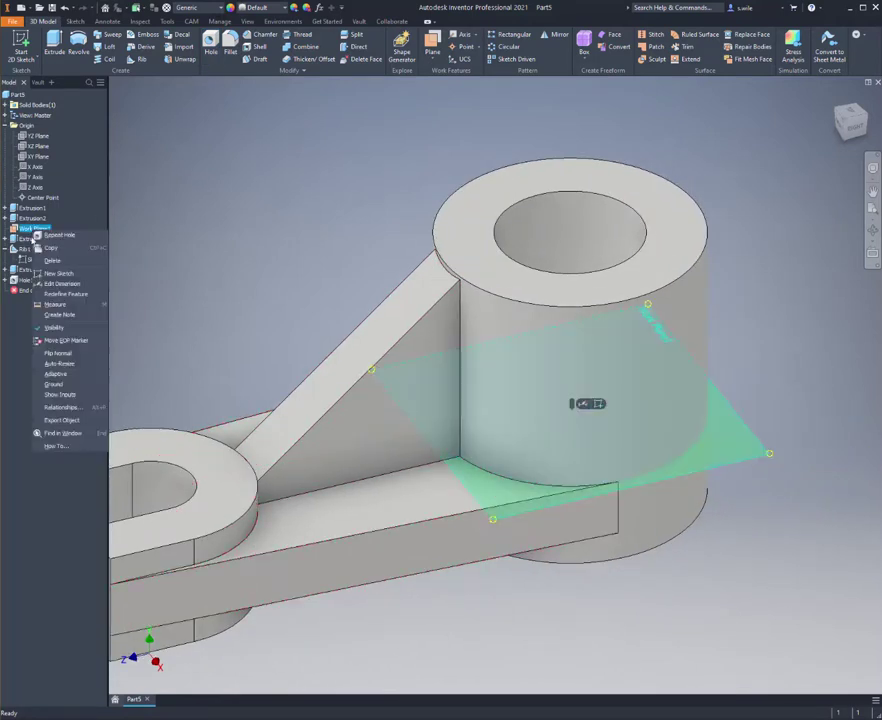
pyautogui.click(54, 327)
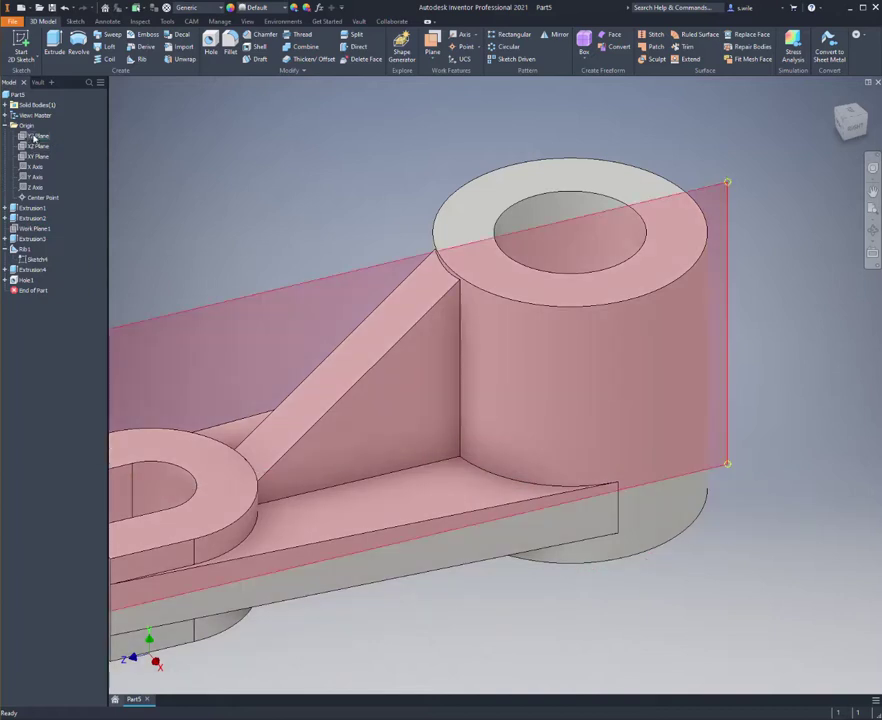
# Step: Start a sketch on the YZ plane, slice the graphics there, and project the hole's wall edges
pyautogui.click(35, 136)
pyautogui.press('s')
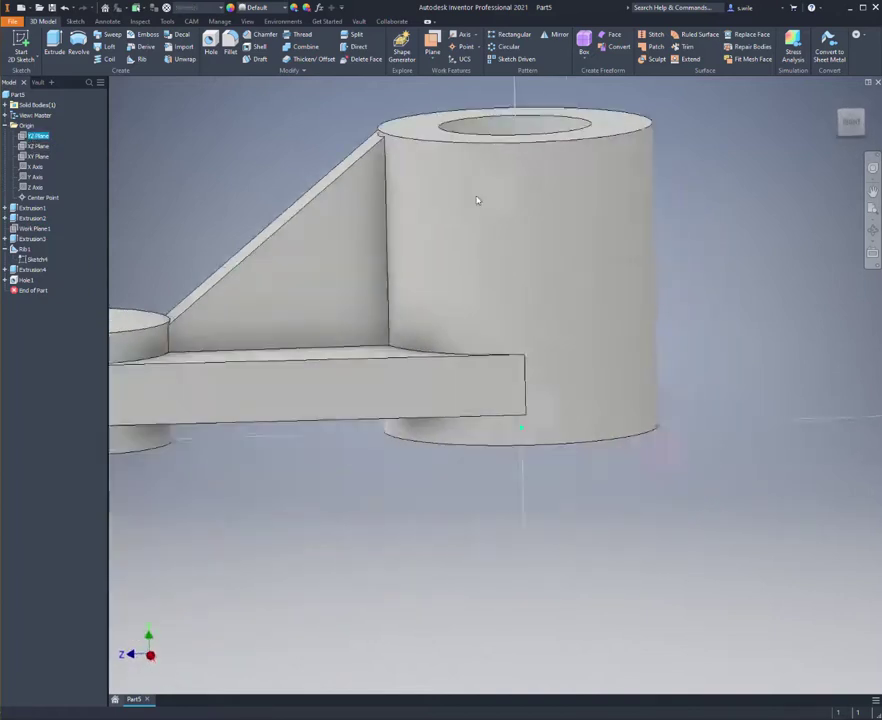
pyautogui.press('F7')
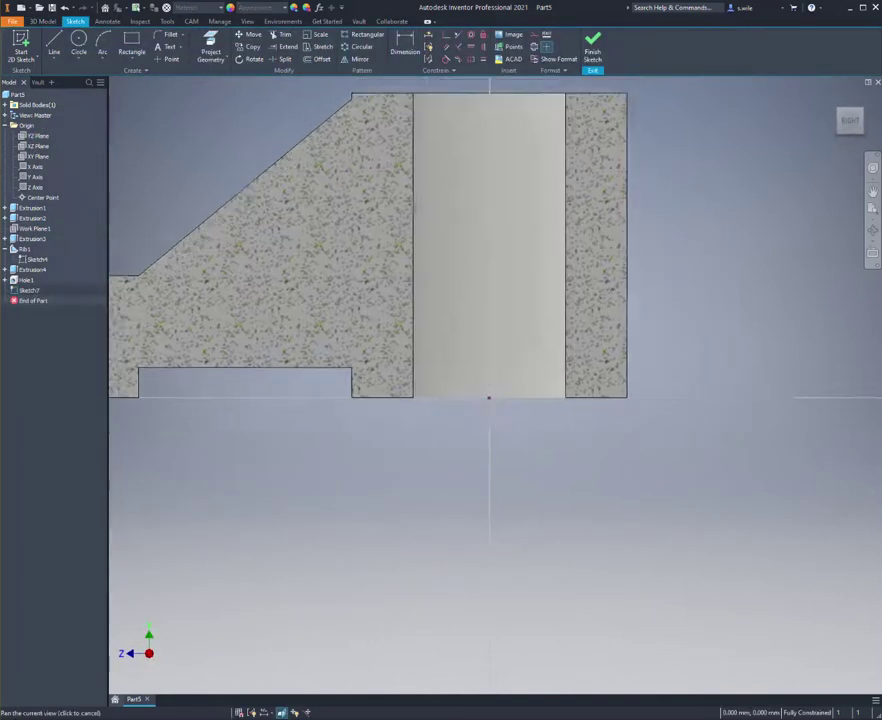
pyautogui.click(211, 45)
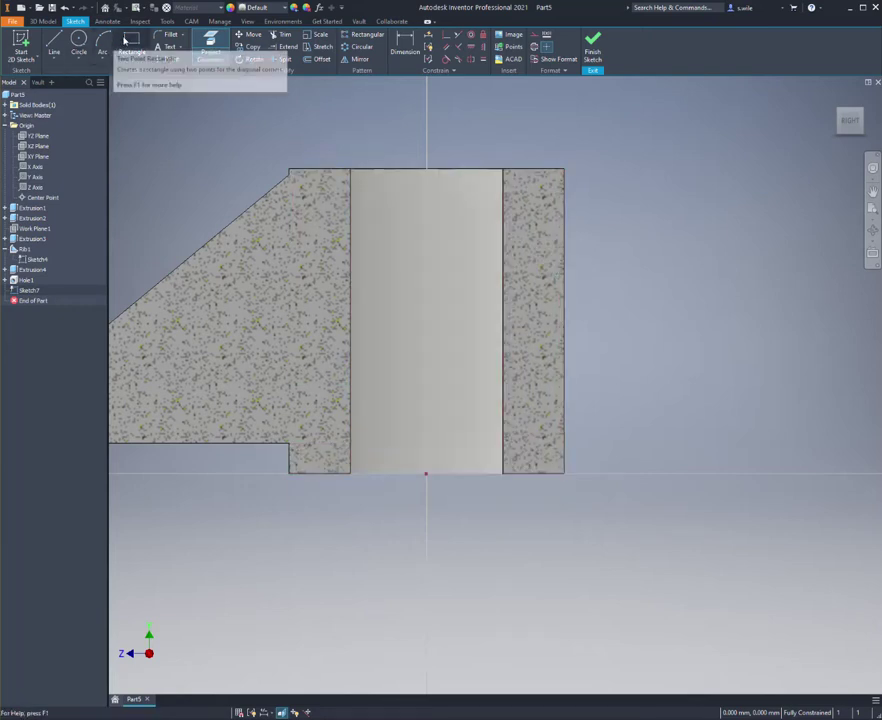
pyautogui.click(57, 45)
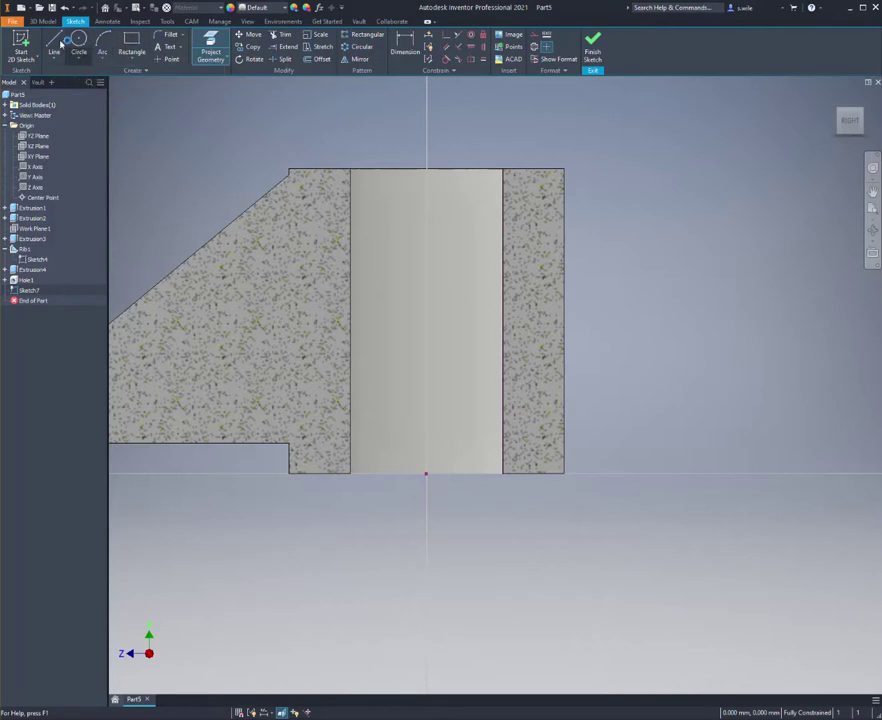
pyautogui.click(503, 230)
pyautogui.press('Escape')
# Step: Sketch a circle about 26 mm in diameter outside the cylinder, on the side opposite the rib
pyautogui.click(78, 45)
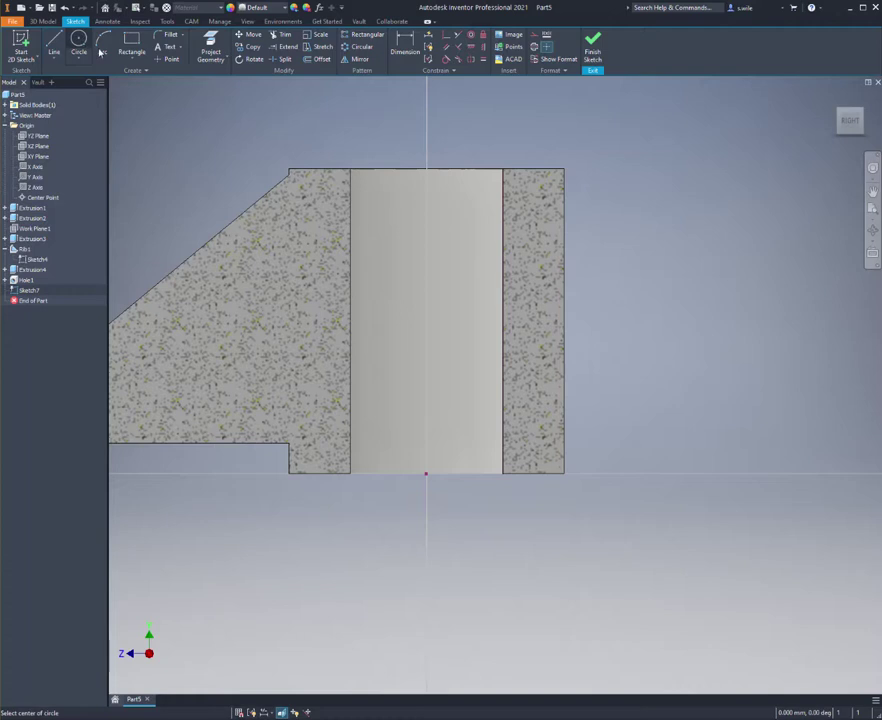
pyautogui.click(766, 306)
pyautogui.click(735, 236)
# Step: Draw two horizontal lines from the circle's top and bottom points to the hole's nearest projected wall edge
pyautogui.press('l')
pyautogui.click(765, 229)
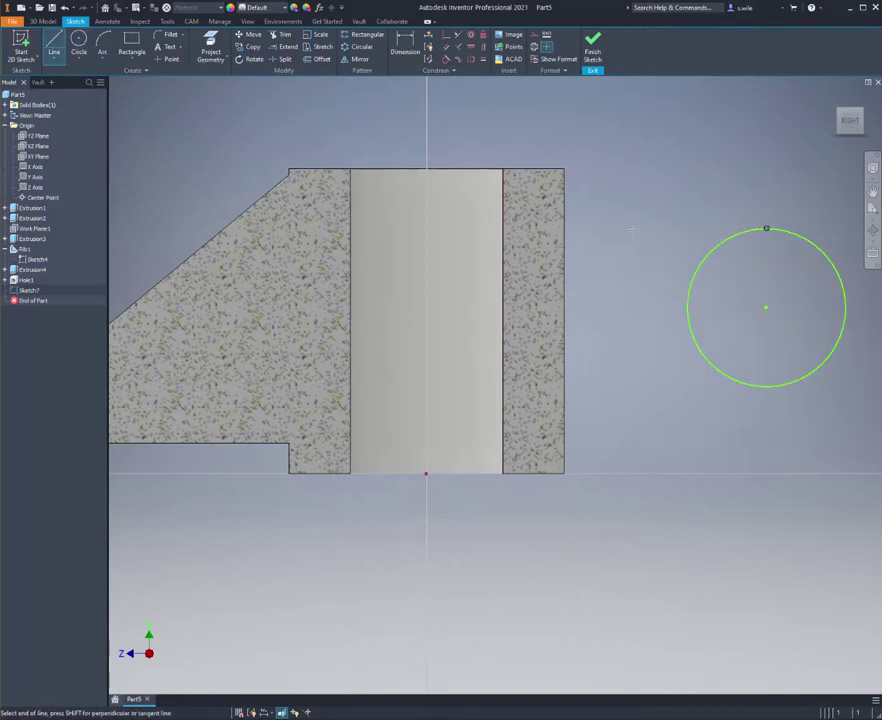
pyautogui.click(503, 229)
pyautogui.click(766, 386)
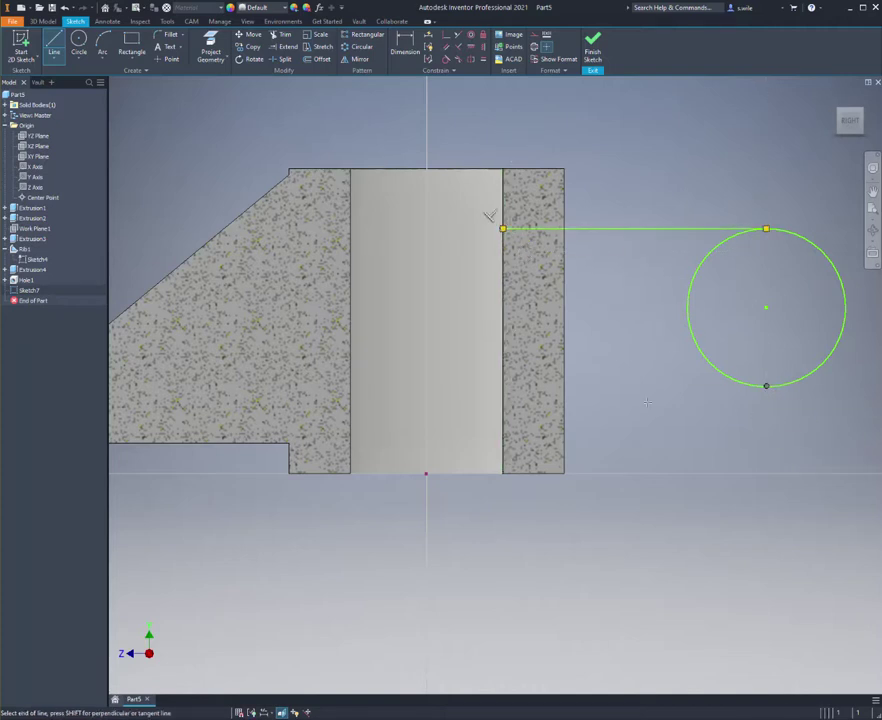
pyautogui.click(504, 387)
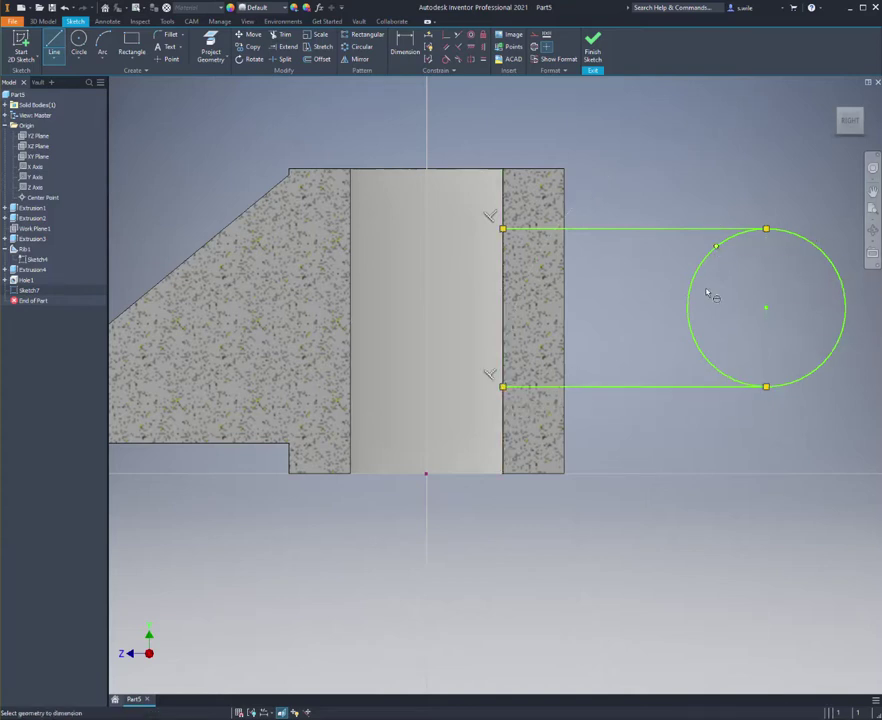
# Step: Dimension the circle's diameter as 30 mm
pyautogui.press('d')
pyautogui.click(709, 256)
pyautogui.click(723, 179)
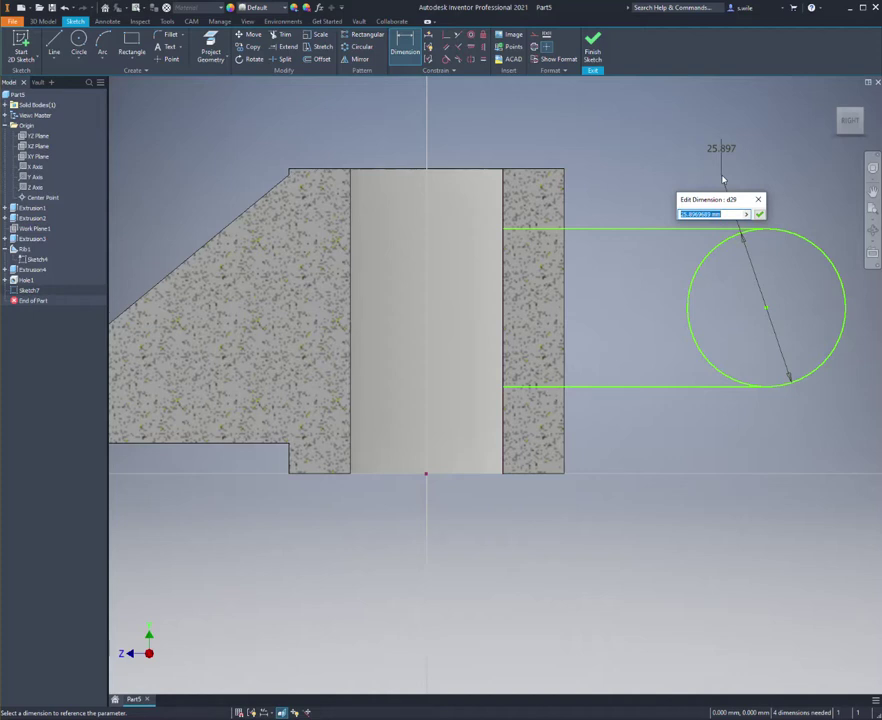
pyautogui.write('30')
pyautogui.press('Return')
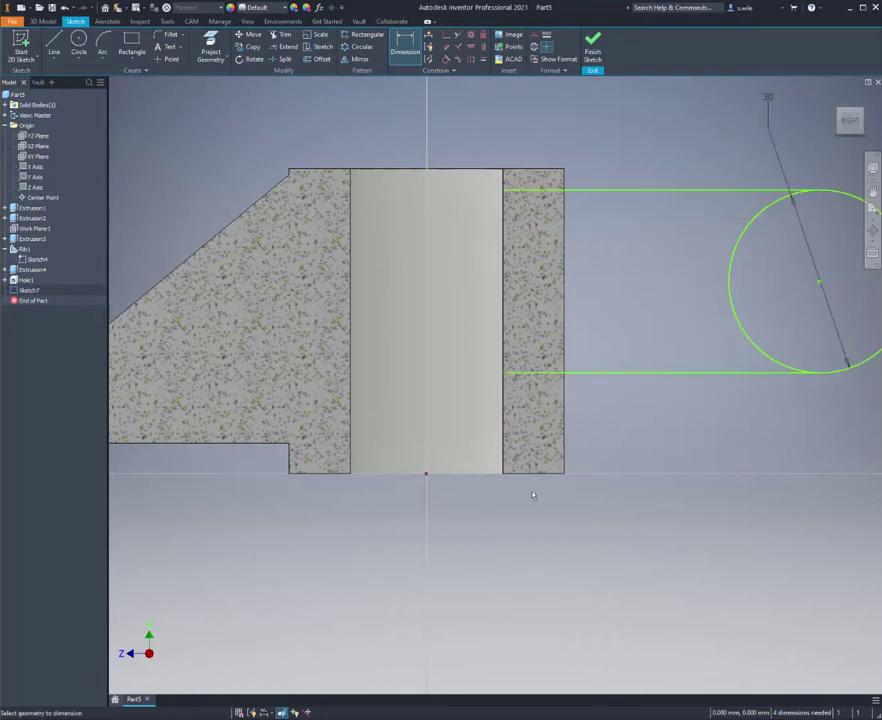
# Step: Dimension the circle's centre 25 mm above the cylinder's bottom edge
pyautogui.click(527, 475)
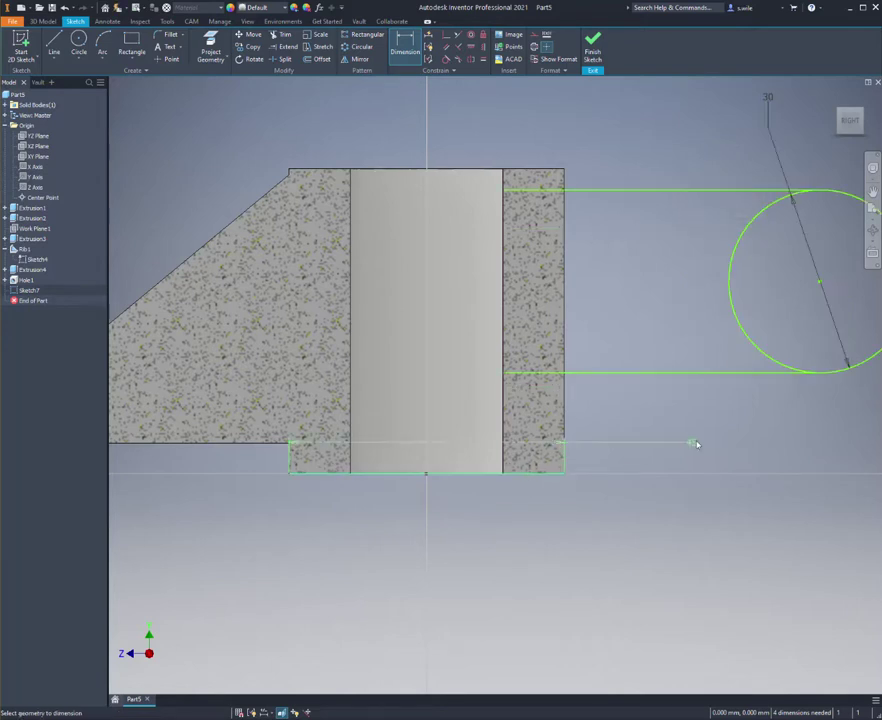
pyautogui.click(821, 286)
pyautogui.click(662, 334)
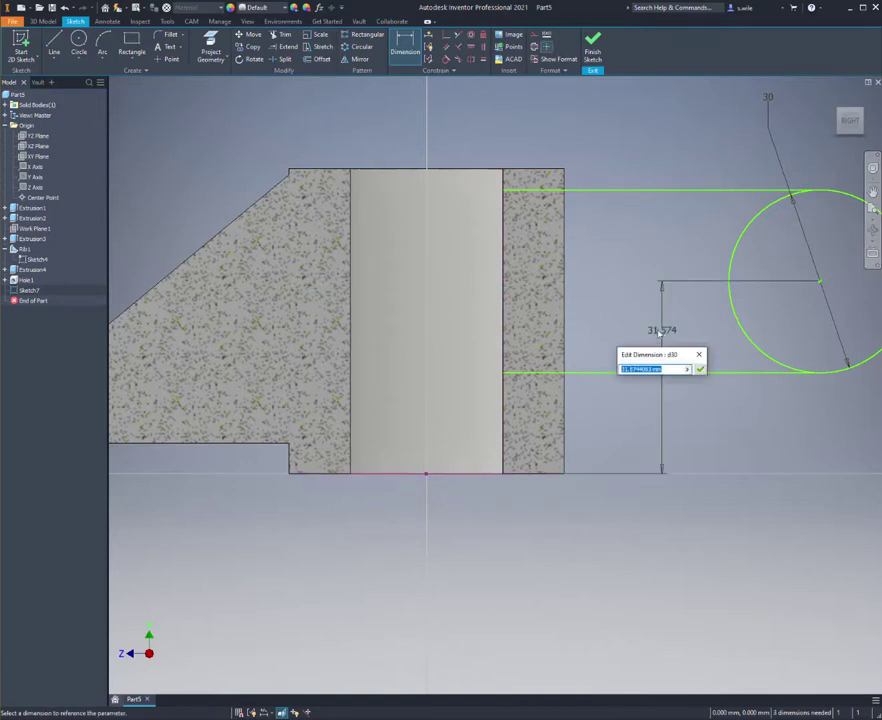
pyautogui.write('25')
pyautogui.press('Return')
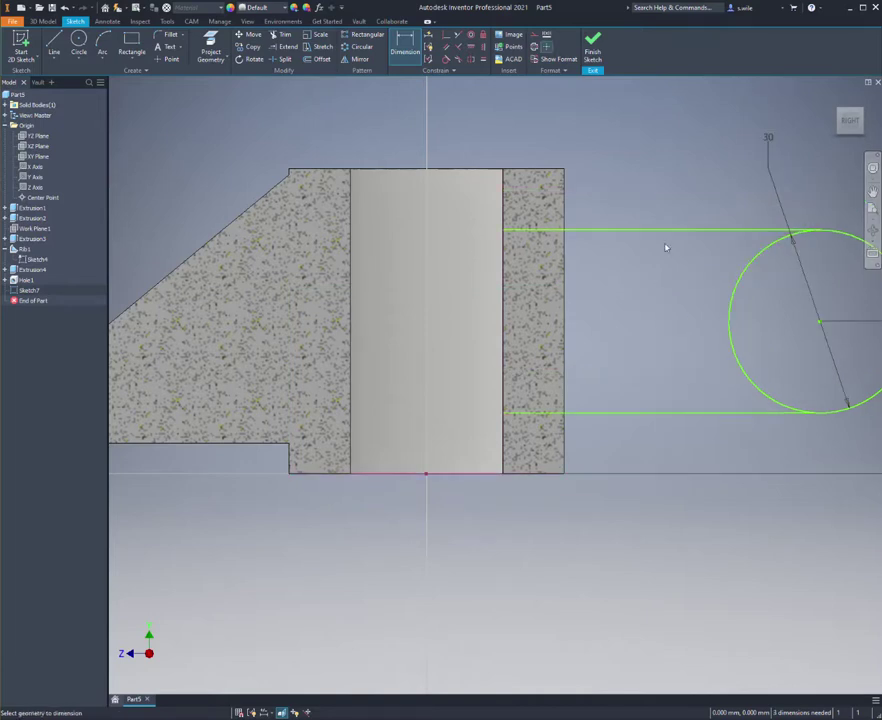
# Step: Dimension the horizontal distance from the origin on the cylinder's axis to the circle's centre as 35 mm
pyautogui.moveTo(470, 316); pyautogui.dragTo(401, 317, button='middle')
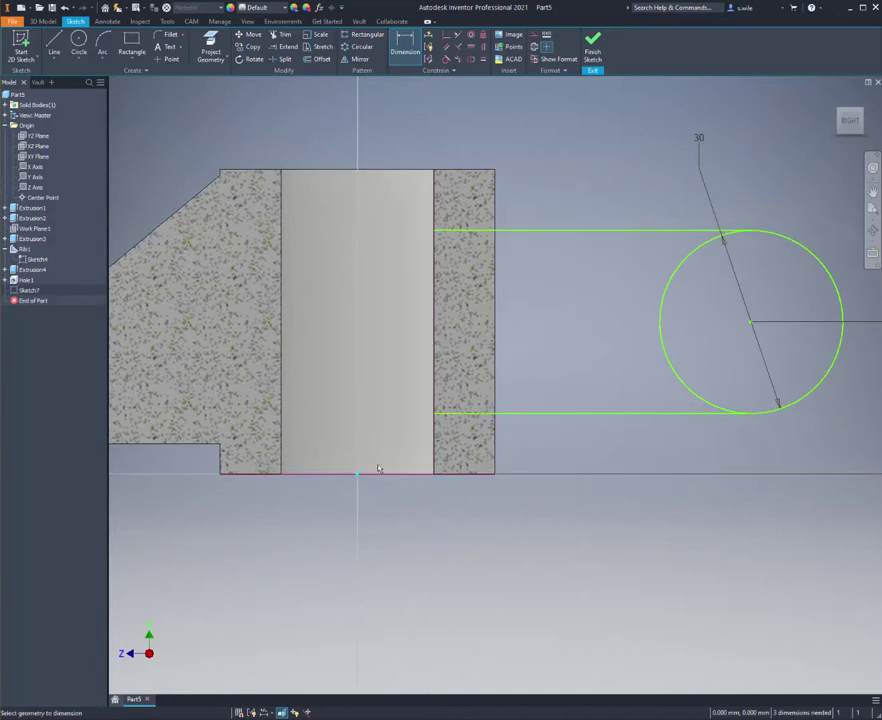
pyautogui.click(574, 516)
pyautogui.write('35')
pyautogui.press('Return')
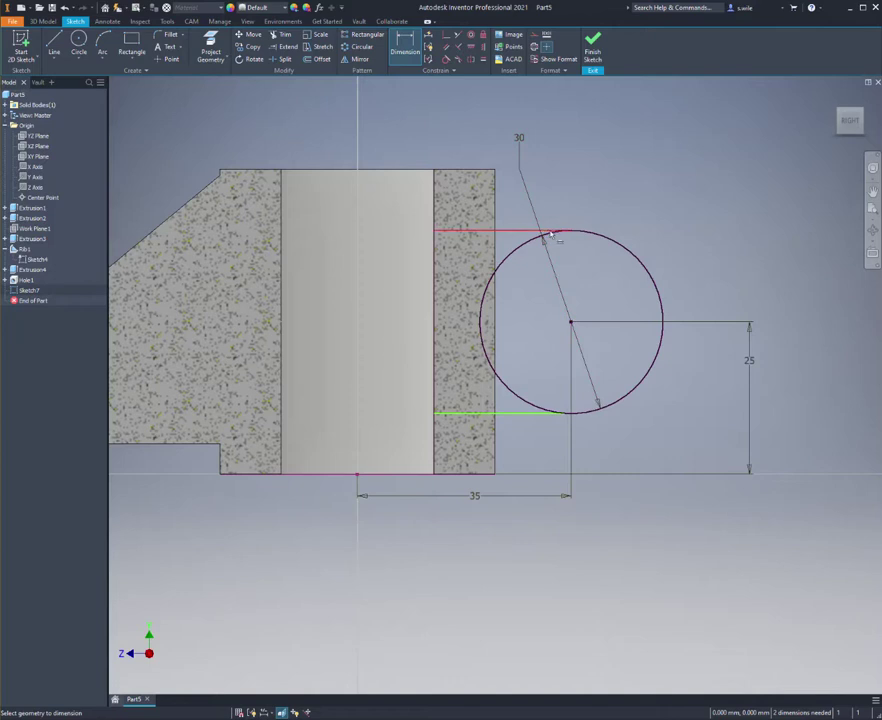
# Step: Make the upper and lower horizontal lines tangent to the circle and finish the sketch
pyautogui.click(447, 60)
pyautogui.click(500, 231)
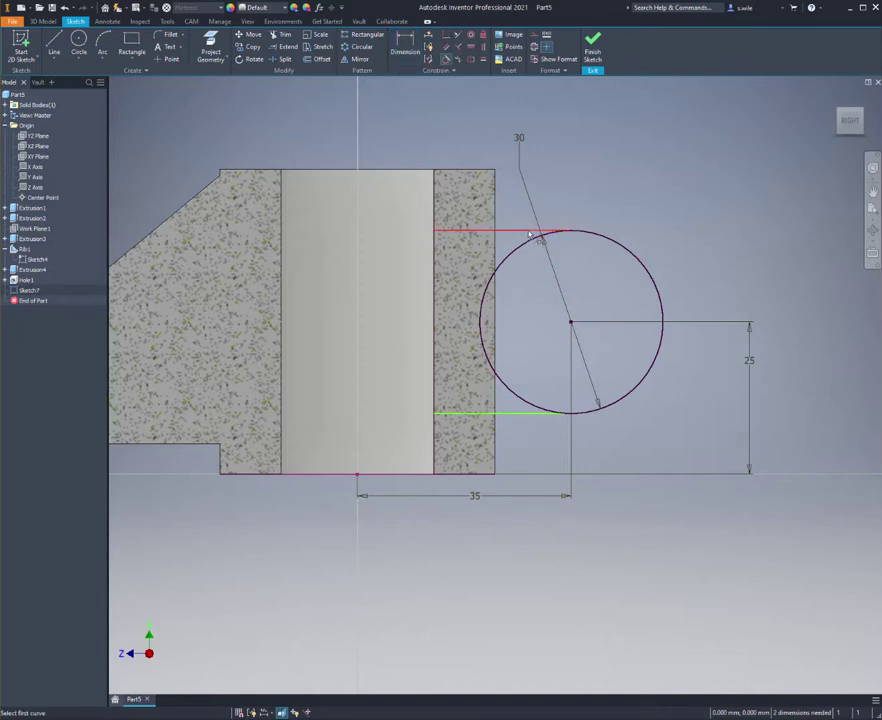
pyautogui.click(512, 255)
pyautogui.click(524, 413)
pyautogui.click(533, 405)
pyautogui.press('Escape')
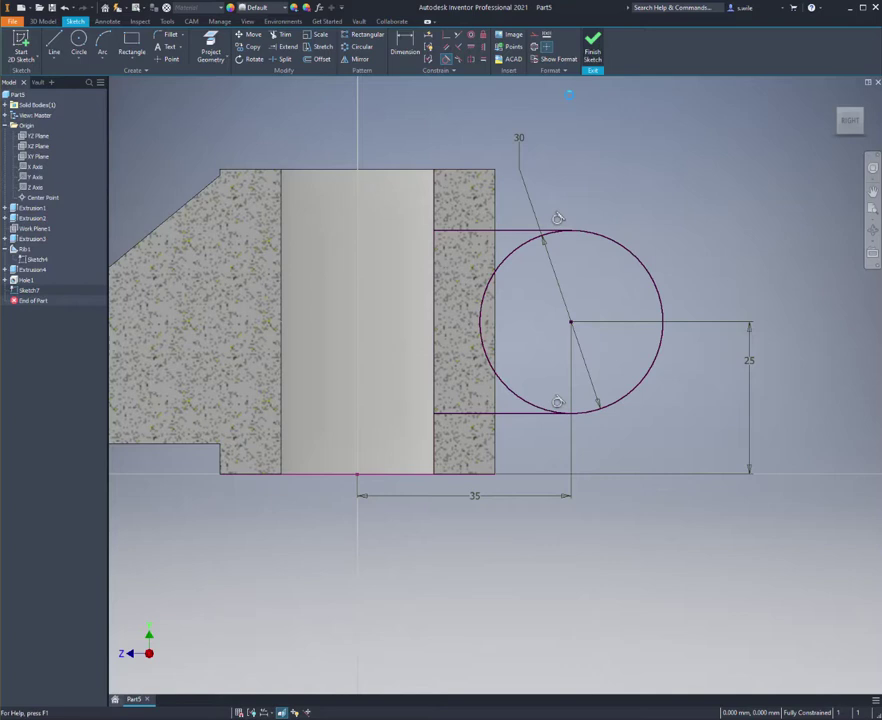
pyautogui.click(592, 45)
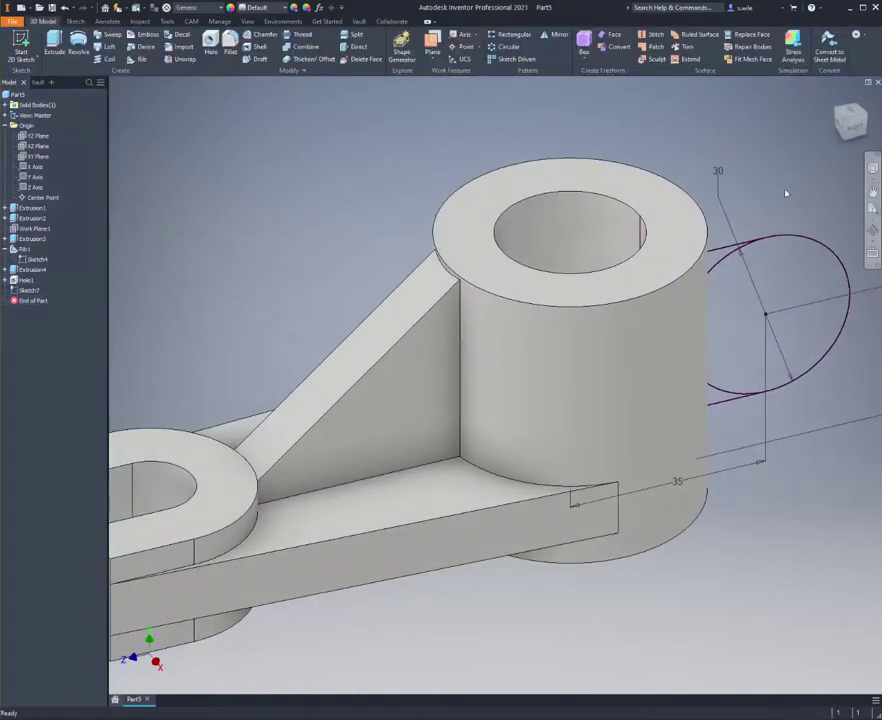
# Step: Extrude the round-ended lug profile symmetrically about the sketch plane by a total of 13+13+5 mm, joined to the body
pyautogui.click(53, 42)
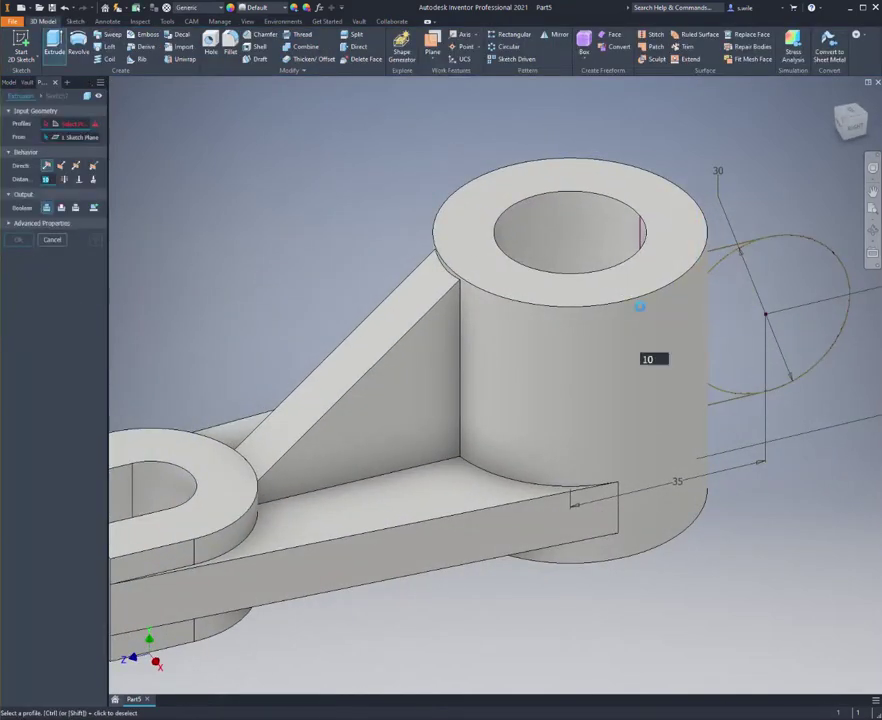
pyautogui.click(745, 383)
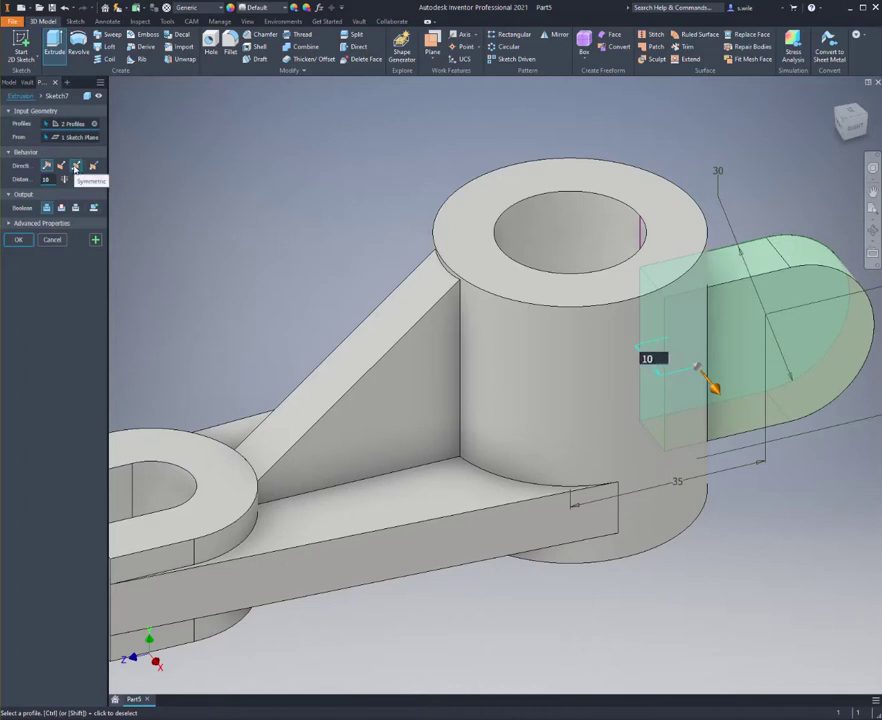
pyautogui.click(76, 166)
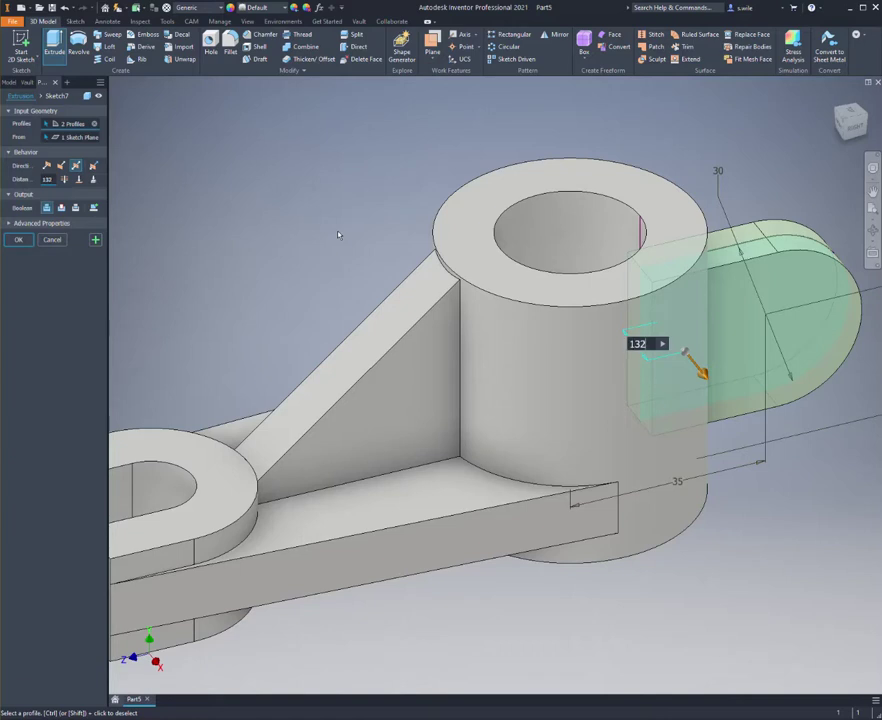
pyautogui.write('+13+5')
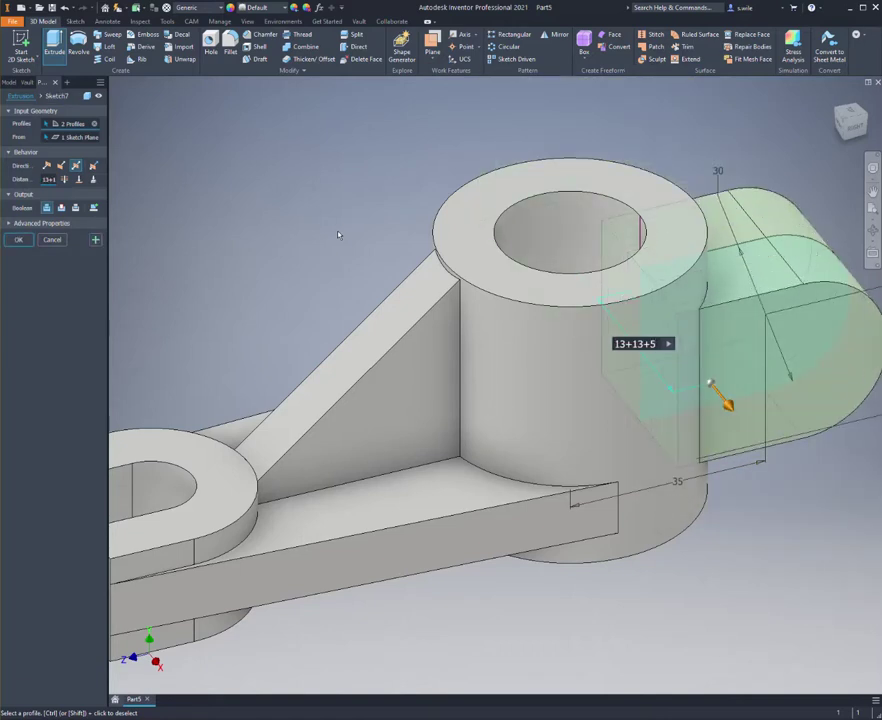
pyautogui.press('Return')
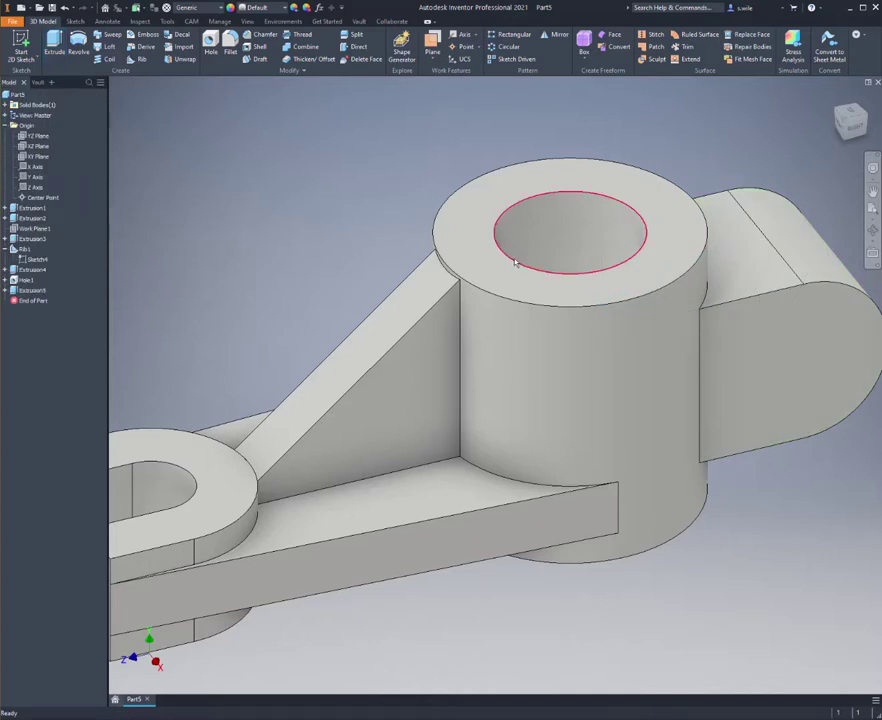
# Step: Add an 18 mm through hole on the lug's flat face, concentric with its rounded end
pyautogui.moveTo(498, 252); pyautogui.dragTo(414, 267, button='middle')
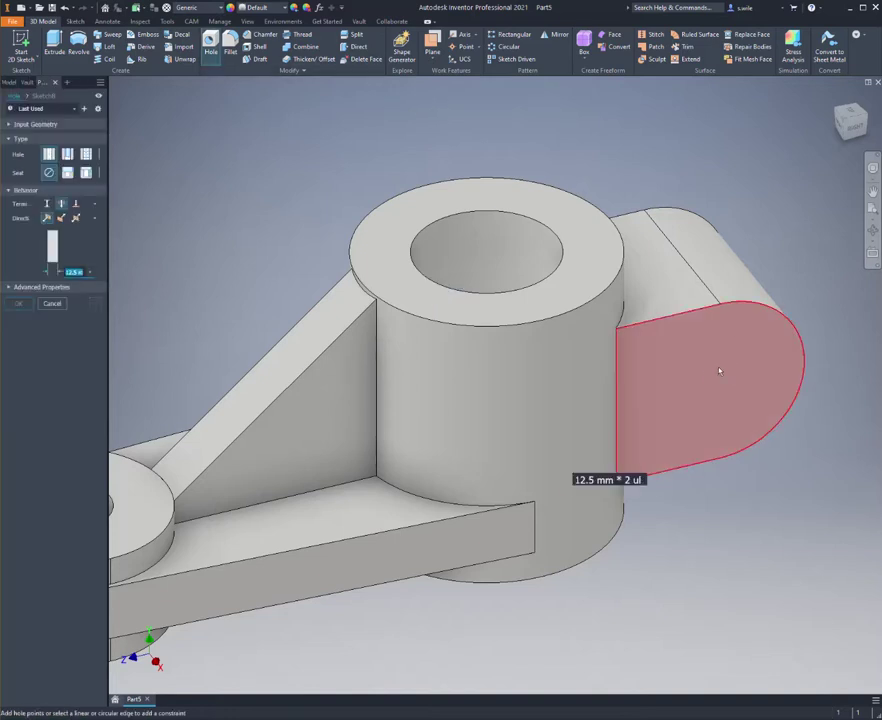
pyautogui.click(709, 378)
pyautogui.click(749, 318)
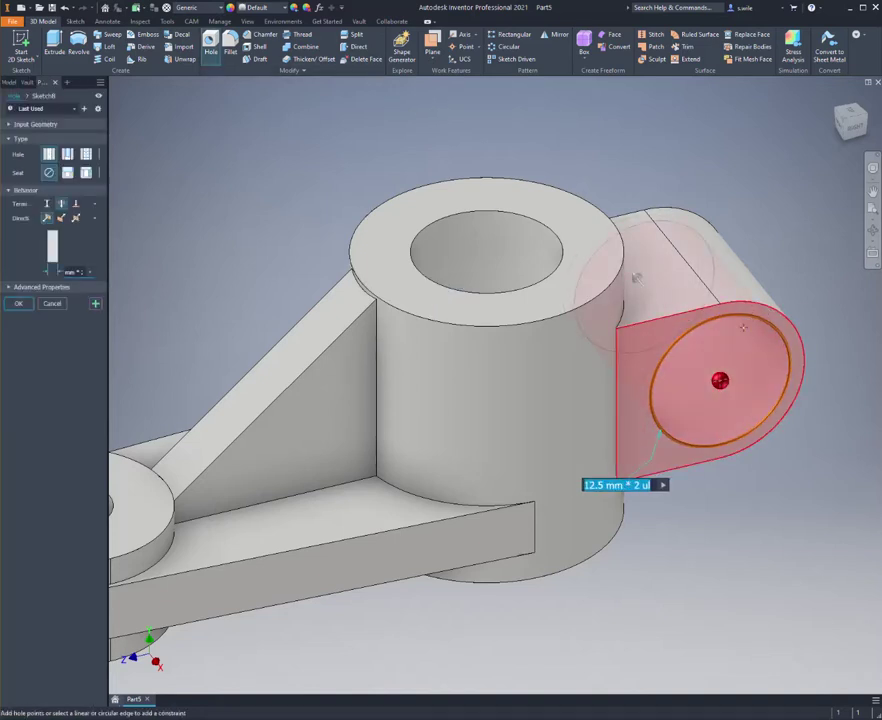
pyautogui.write('18')
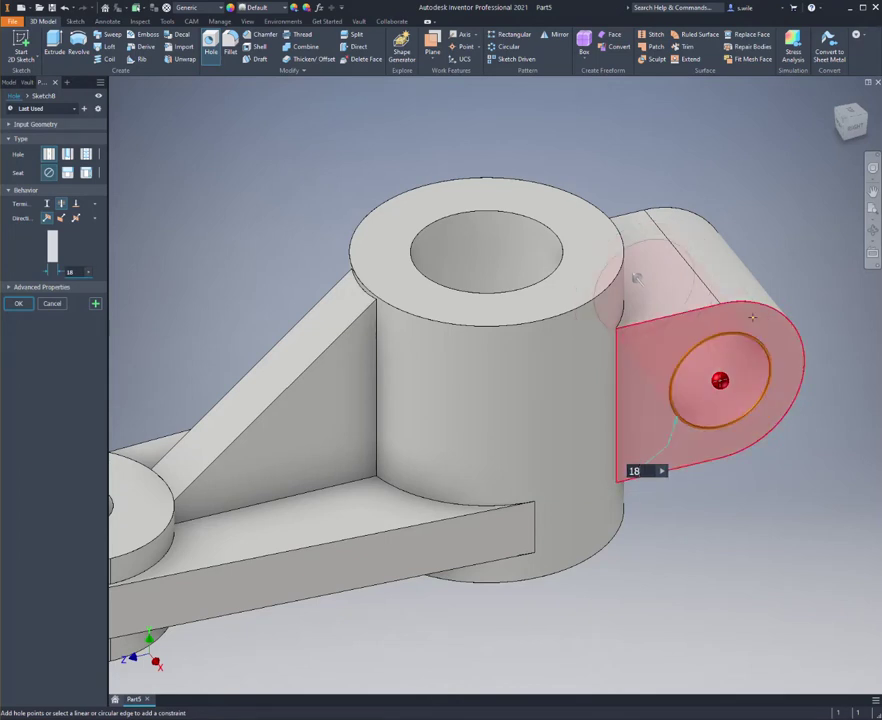
pyautogui.press('Return')
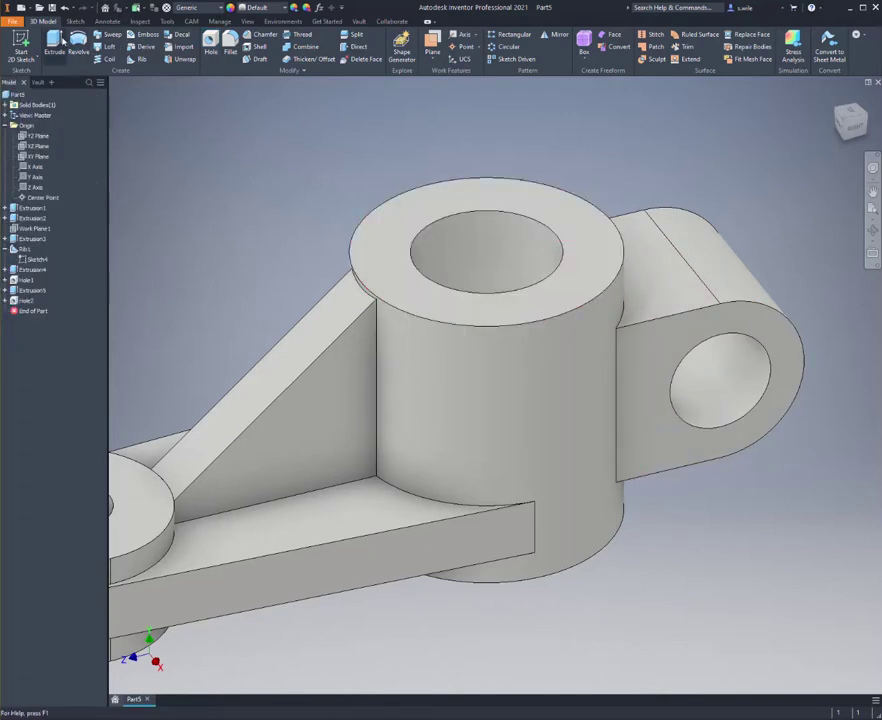
# Step: Start a sketch on the cylinder's top face and project the lug's outer end edge
pyautogui.click(20, 45)
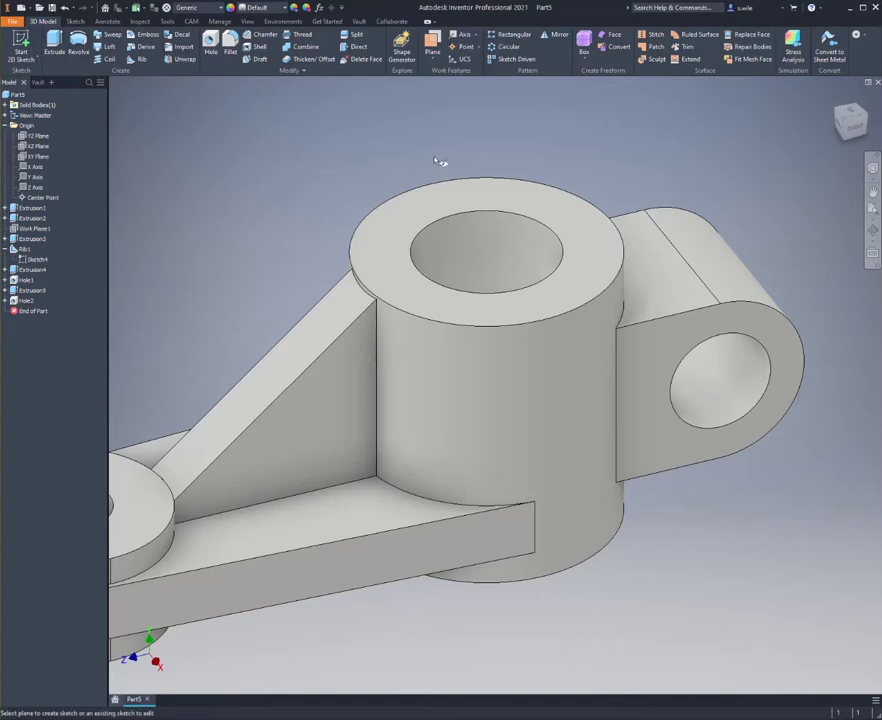
pyautogui.click(445, 197)
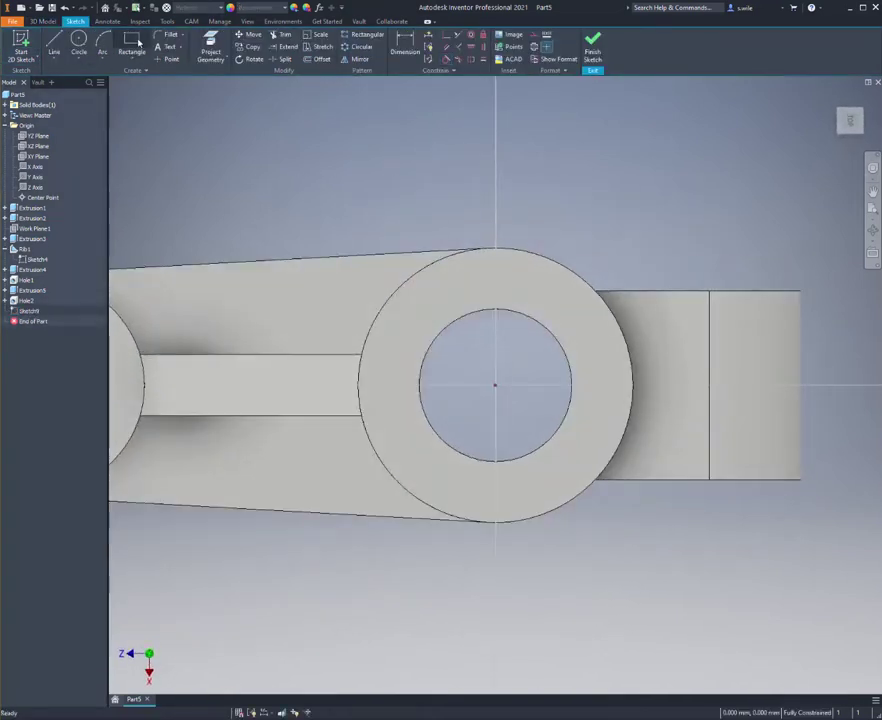
pyautogui.press('p')
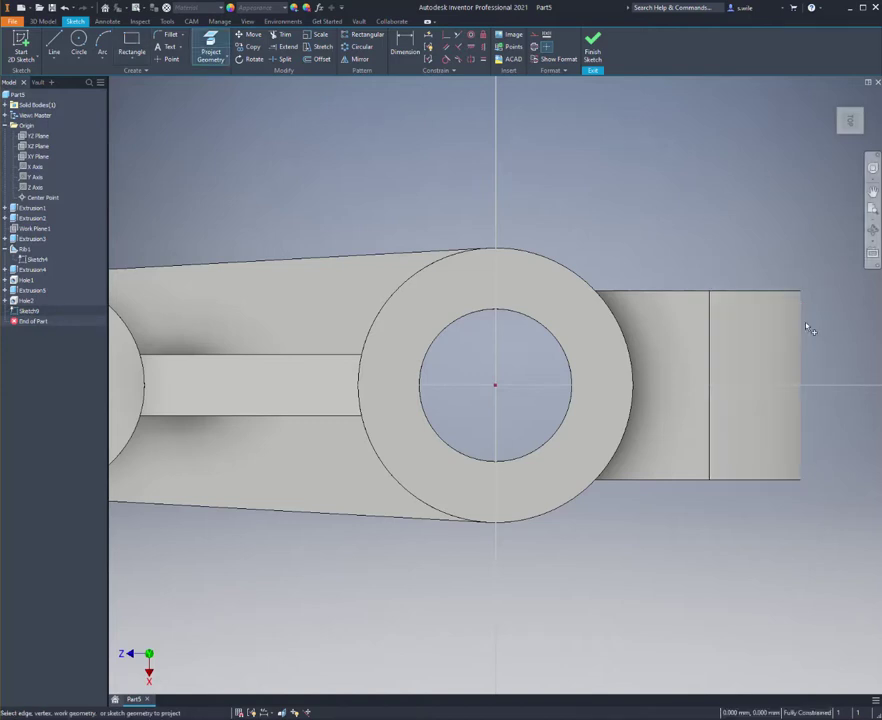
pyautogui.click(803, 330)
# Step: Sketch a narrow rectangle running from inside the bore through the cylinder wall into the lug
pyautogui.moveTo(681, 174); pyautogui.dragTo(563, 134, button='middle')
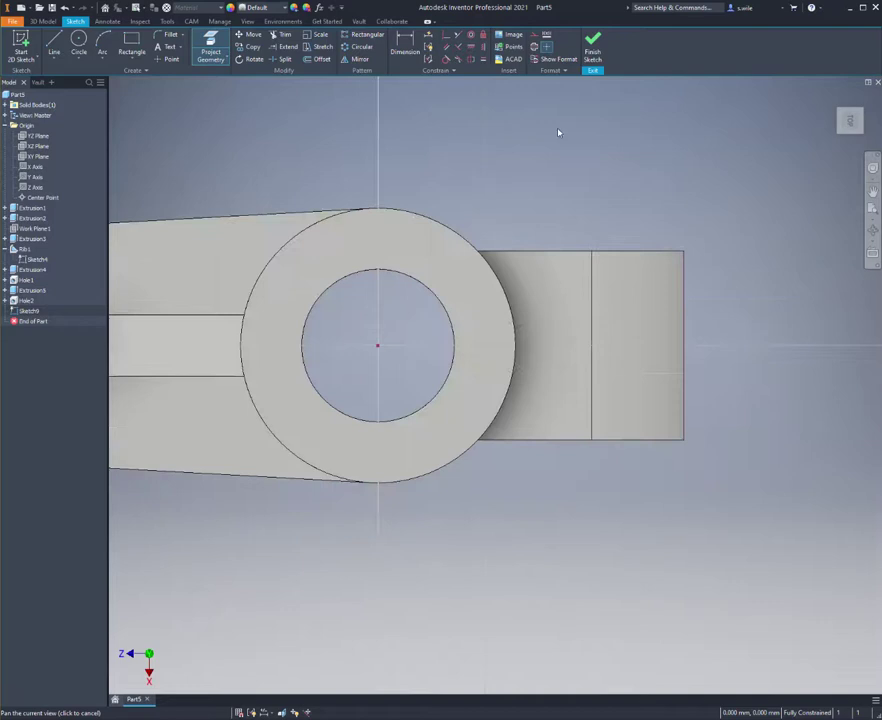
pyautogui.press('r')
pyautogui.click(401, 309)
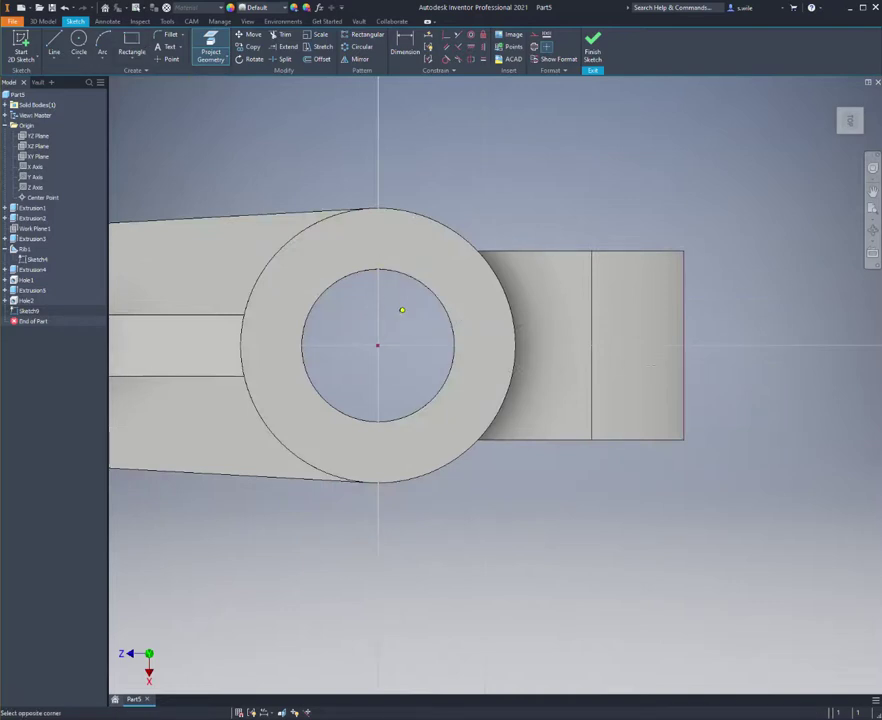
pyautogui.click(652, 366)
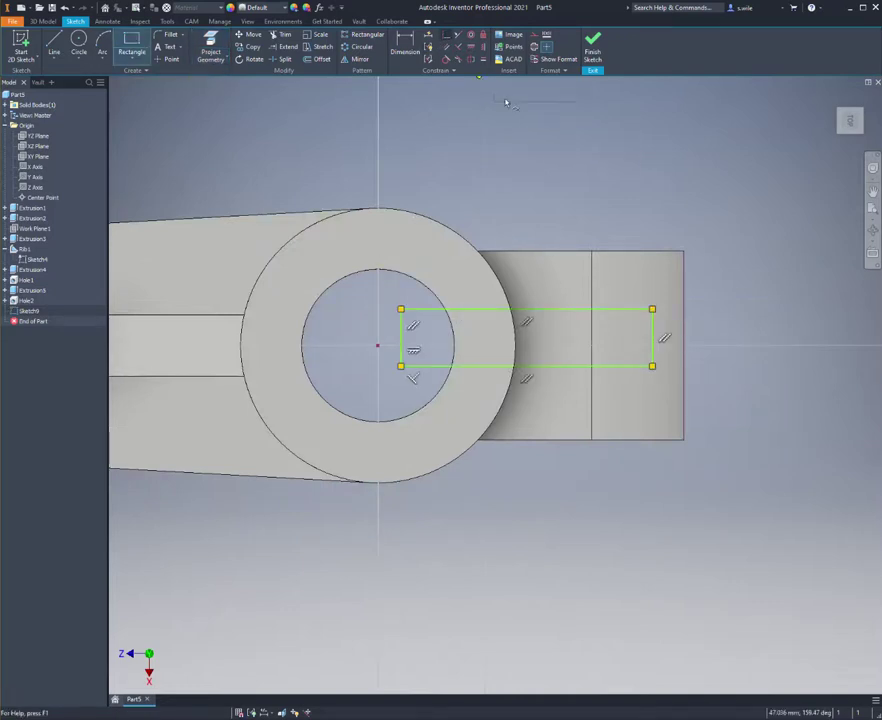
# Step: Make the midpoints of the rectangle's short sides coincident with the projected lug edge's midpoint and the bore's centre
pyautogui.click(446, 35)
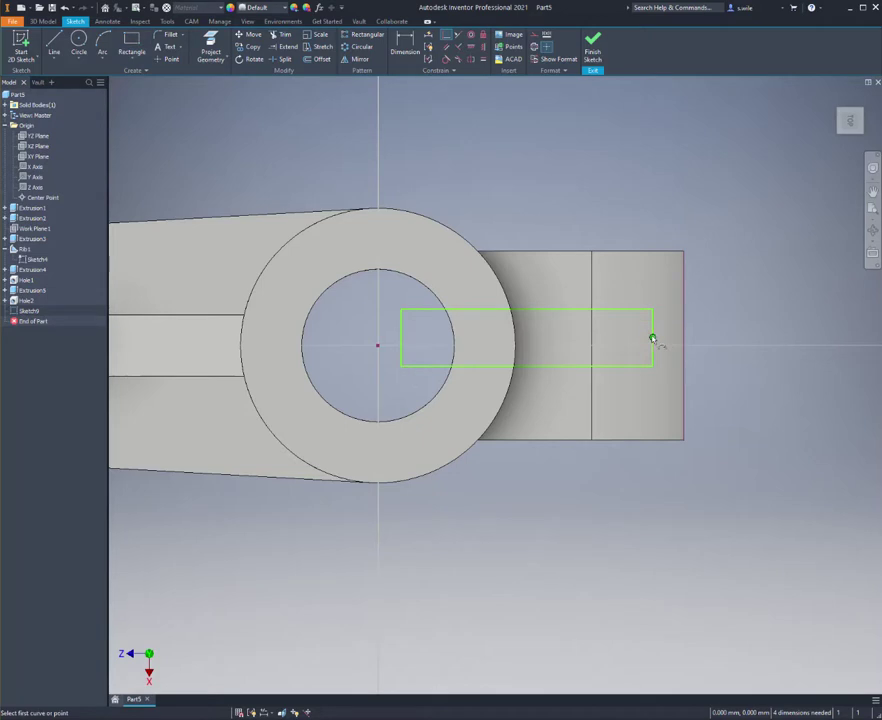
pyautogui.click(684, 346)
pyautogui.click(432, 346)
pyautogui.click(378, 347)
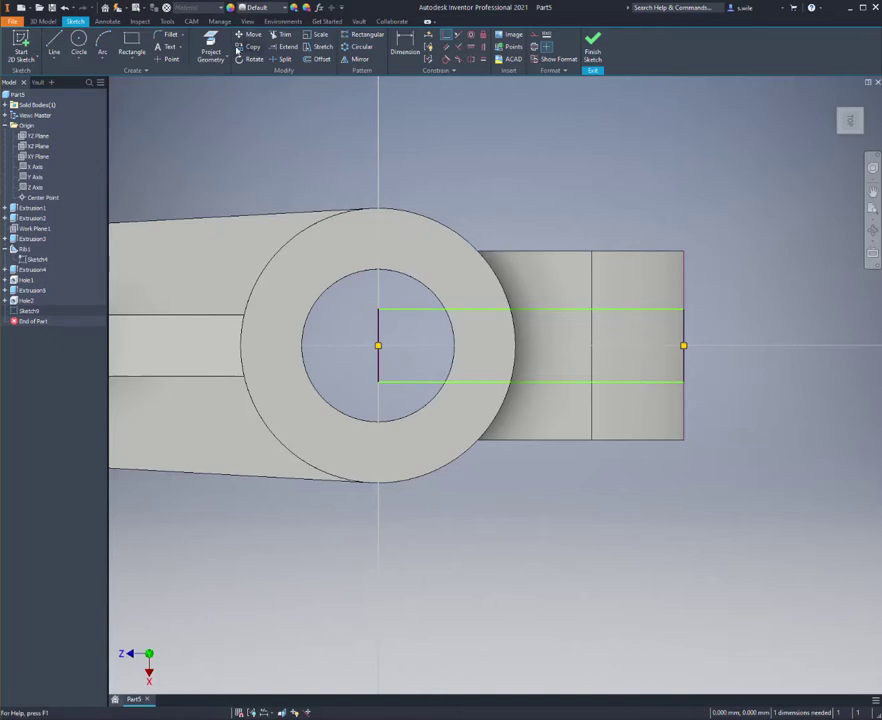
# Step: Dimension the rectangle's width between its long sides as 5 mm and finish the sketch
pyautogui.click(404, 45)
pyautogui.click(417, 310)
pyautogui.click(413, 381)
pyautogui.click(409, 358)
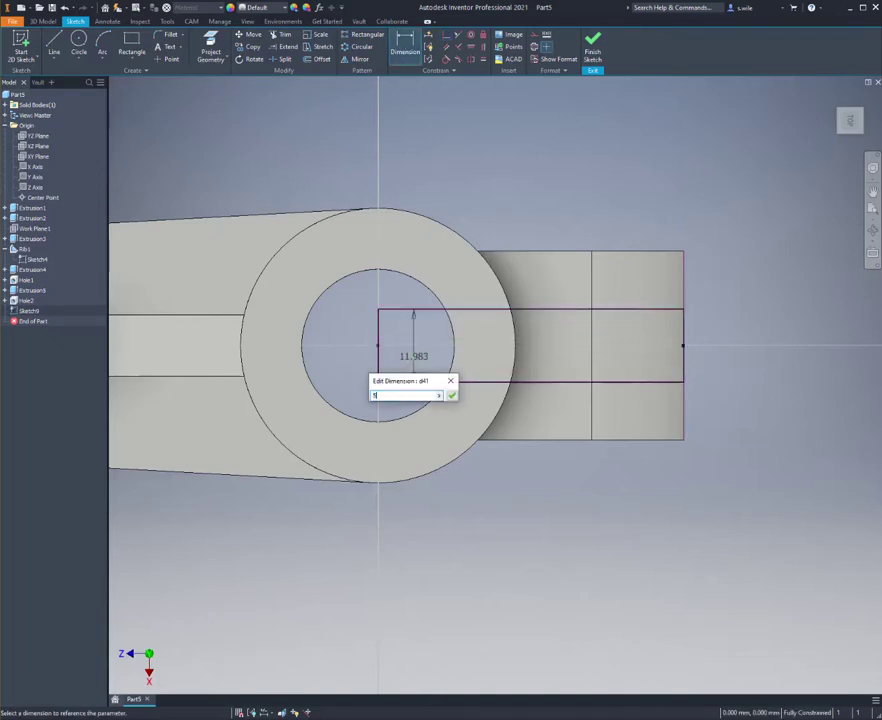
pyautogui.write('5')
pyautogui.press('Return')
pyautogui.click(593, 46)
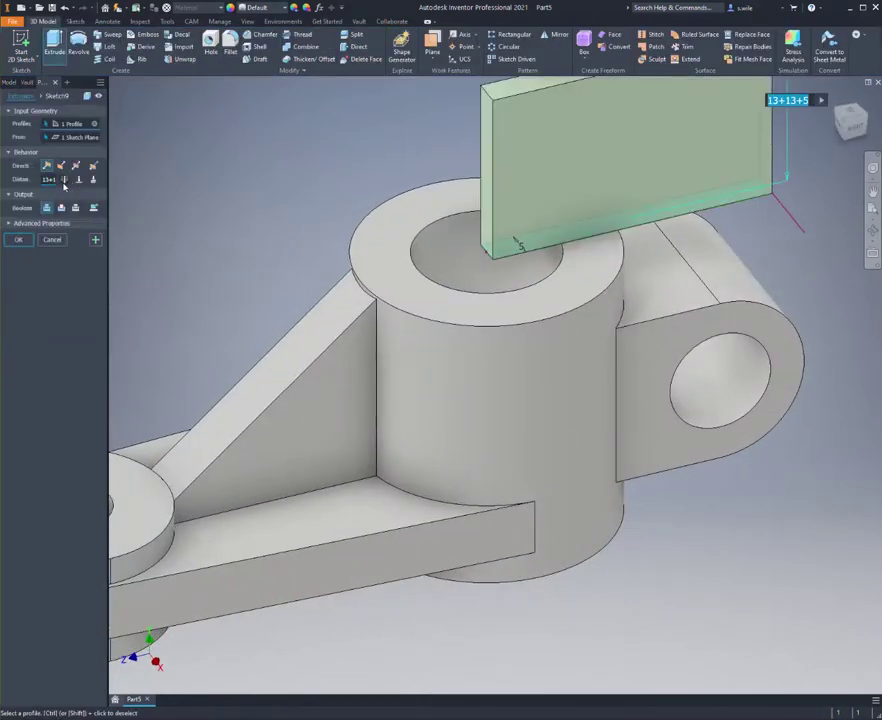
# Step: Cut the rectangle through all to slit the cylinder wall and lug, and orbit the part to inspect it
pyautogui.click(64, 182)
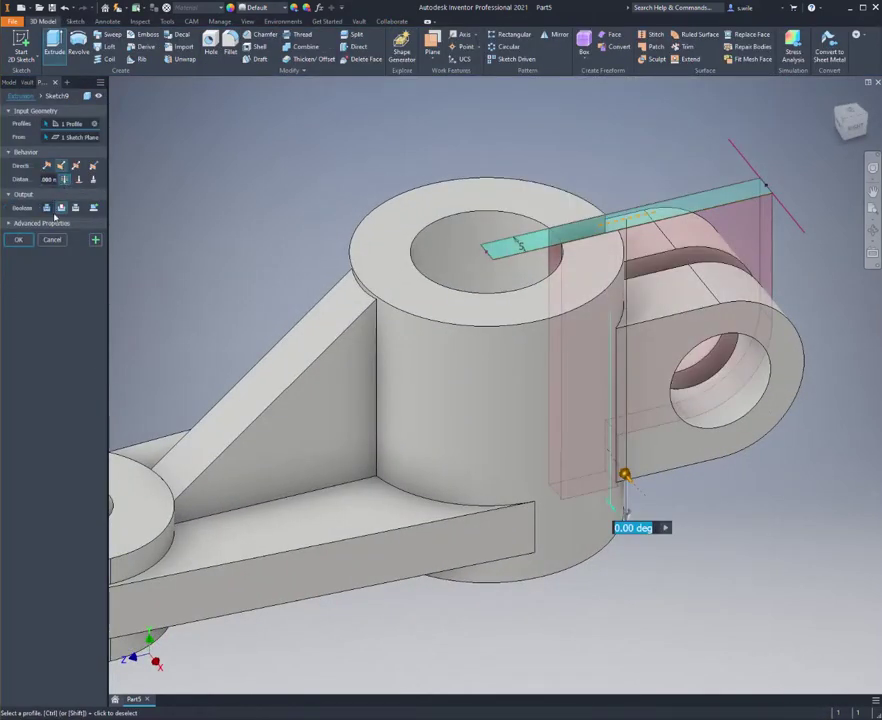
pyautogui.click(20, 240)
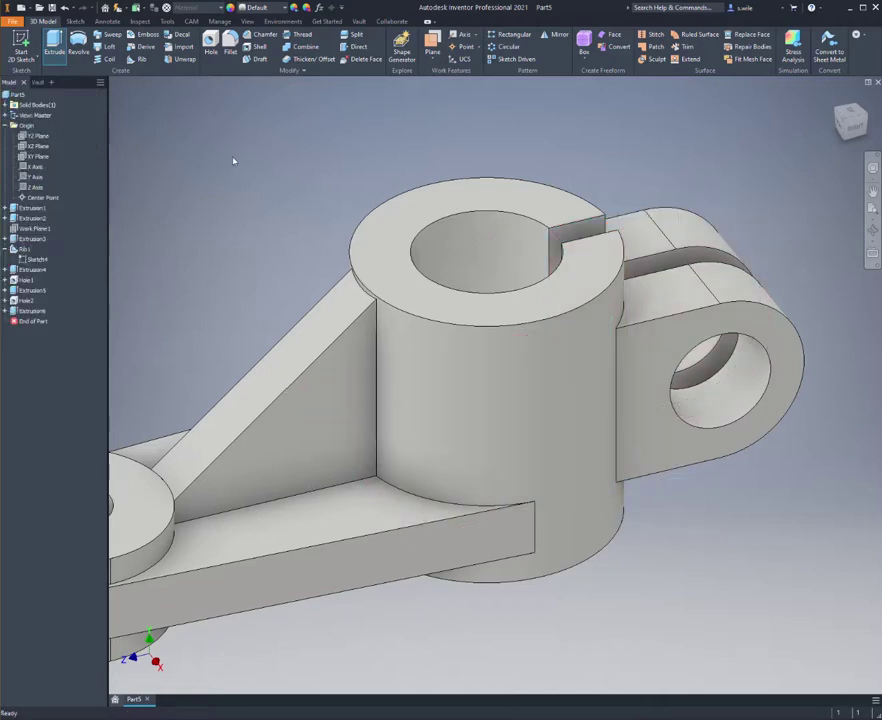
pyautogui.scroll(-3, 292, 219)
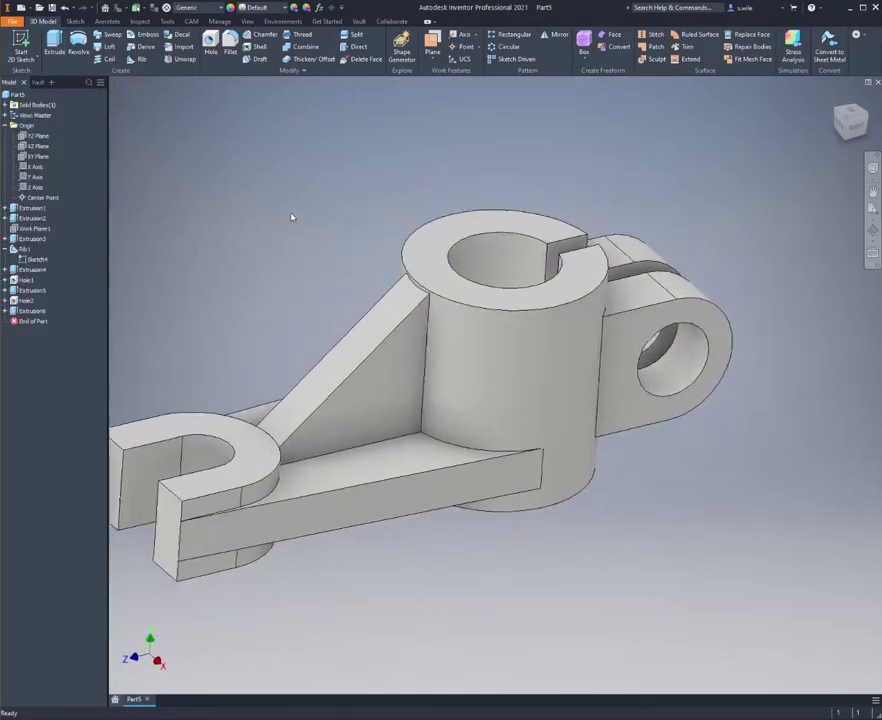
pyautogui.click(875, 233)
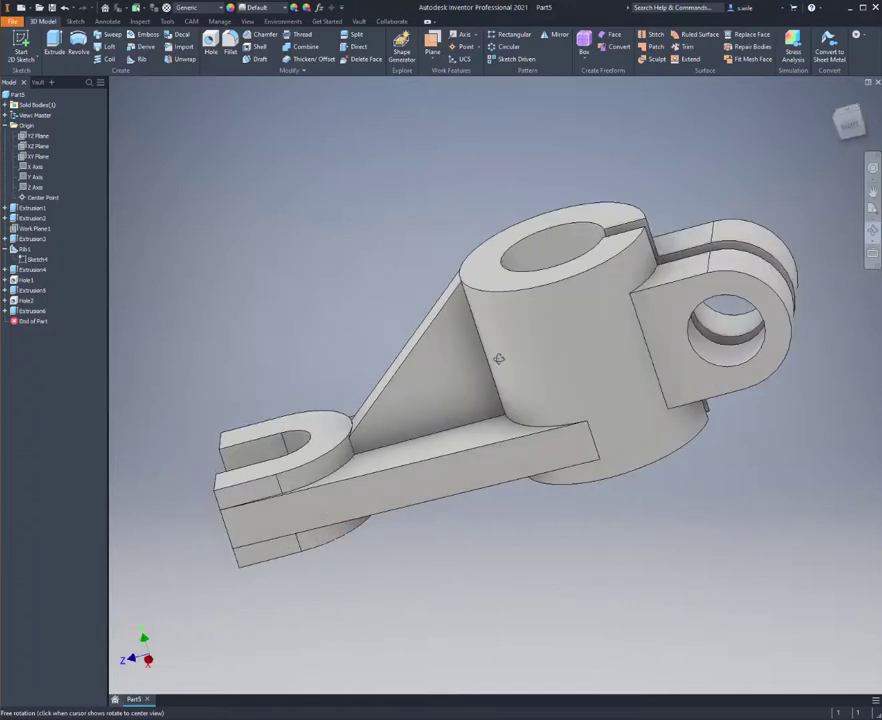